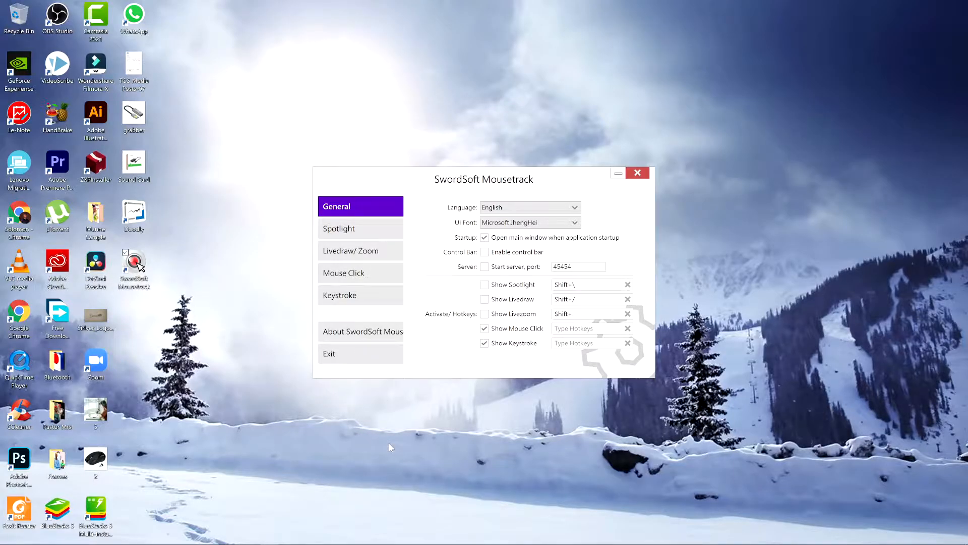
Test the keystroke display with the letters J, H and K
key(j)
key(h)
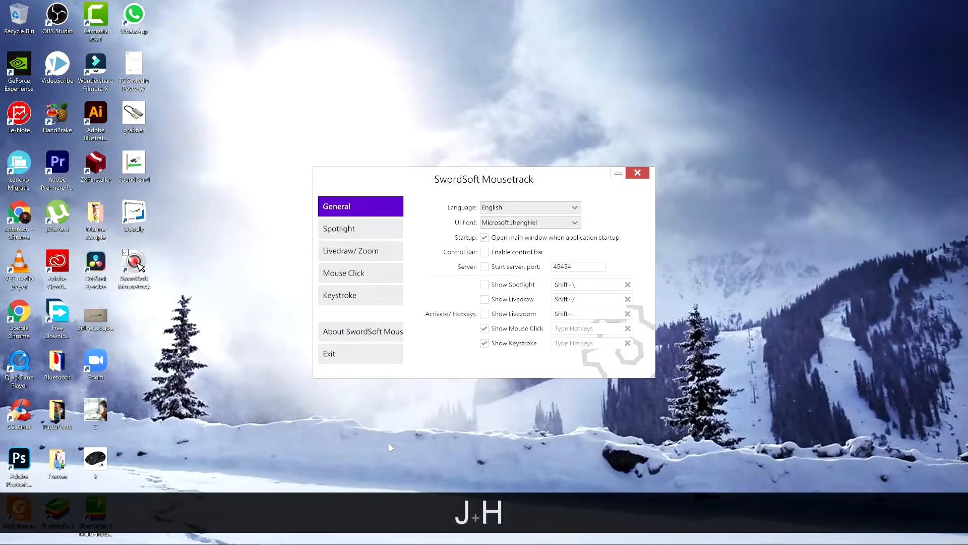
key(k)
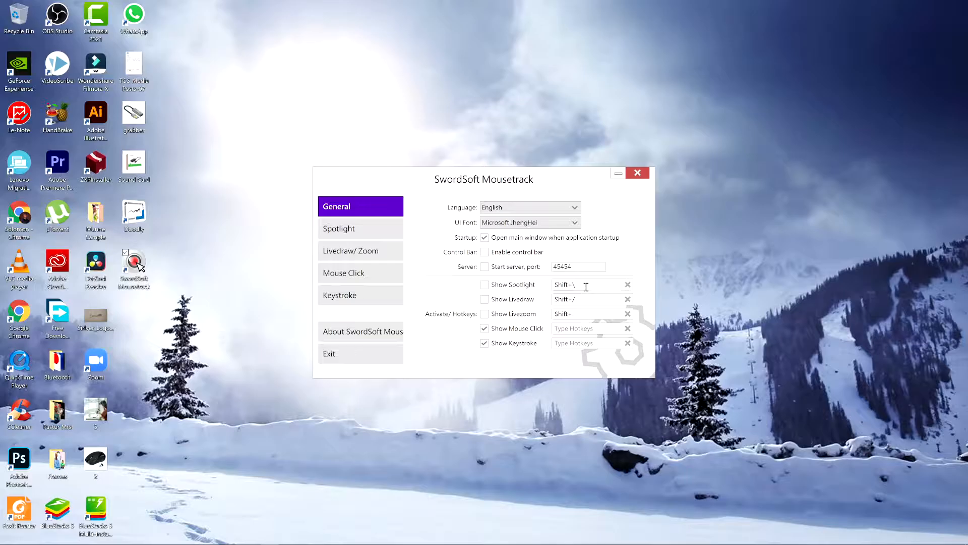
Preview the spotlight and turn it off, and circle the settings window's minimize and close controls with Livedraw before exiting it
key(shift+backslash)
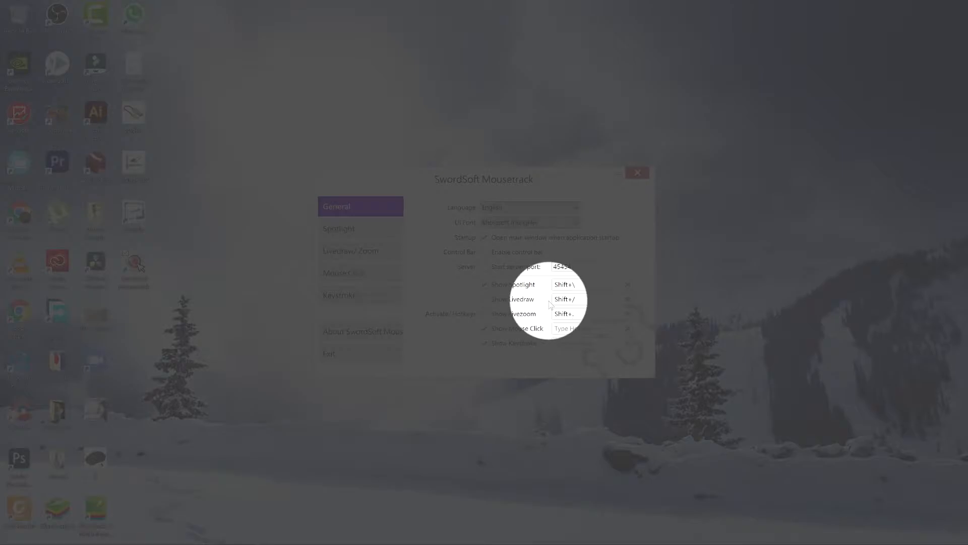
key(shift+backslash)
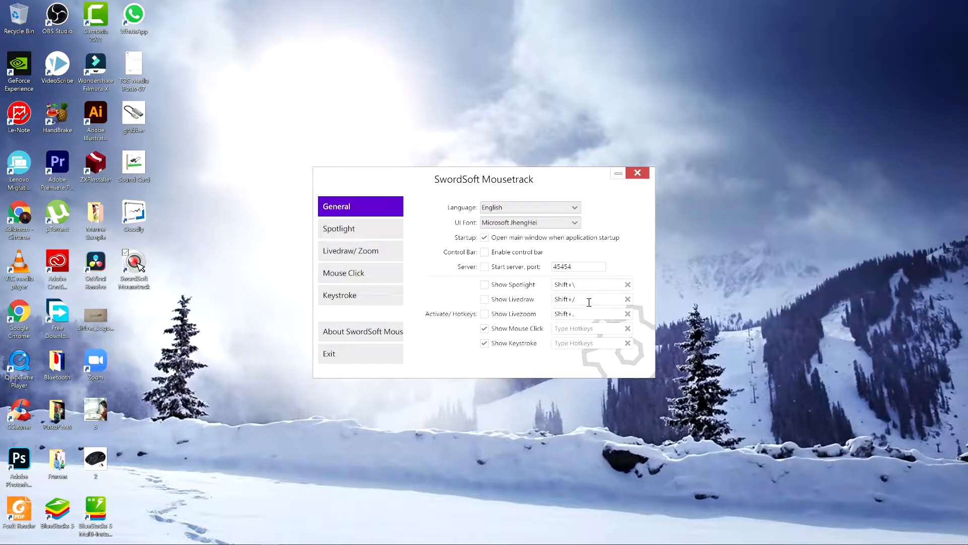
key(shift+slash)
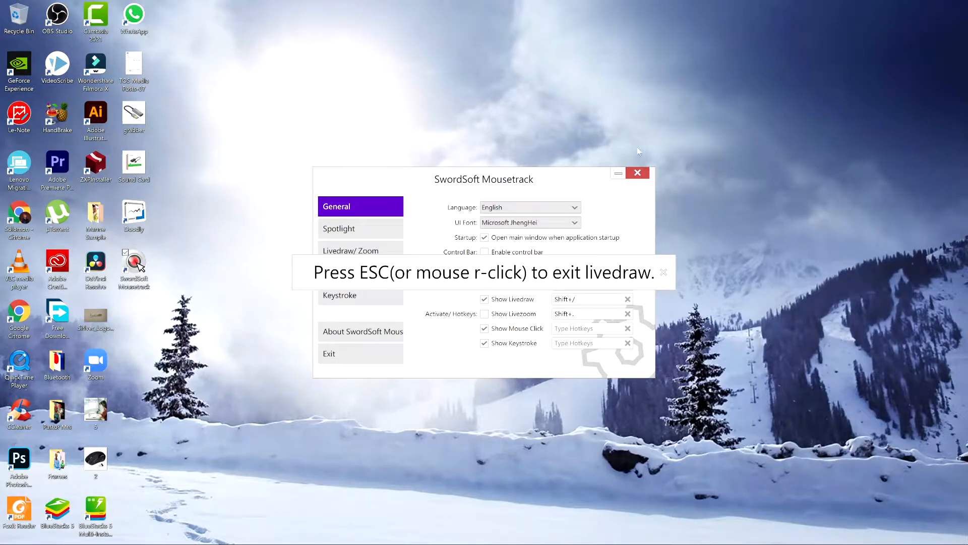
mouse_move(627, 145)
mouse_down()
mouse_move(600, 172)
mouse_move(661, 163)
mouse_move(624, 150)
mouse_up()
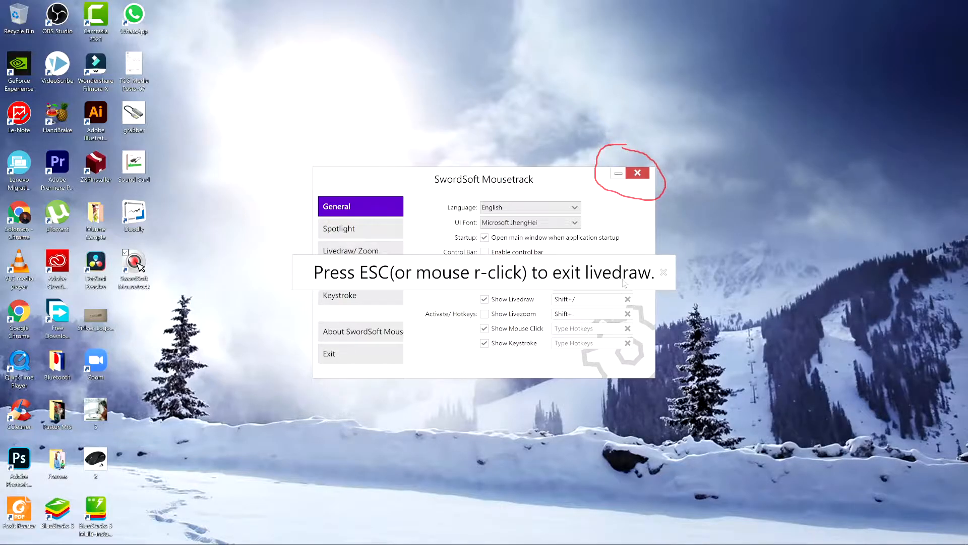
key(shift+slash)
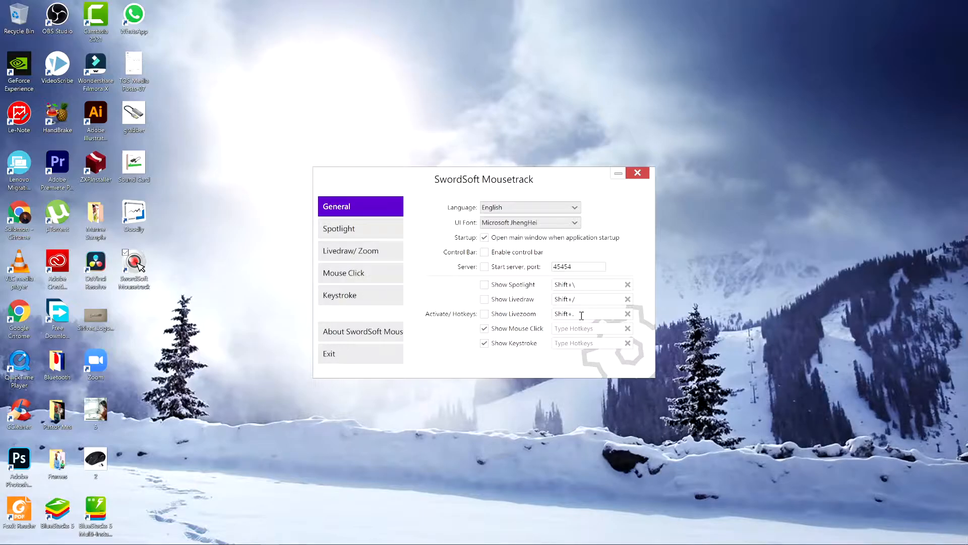
Preview the Livezoom magnifier over the settings window and turn it off again
key(shift)
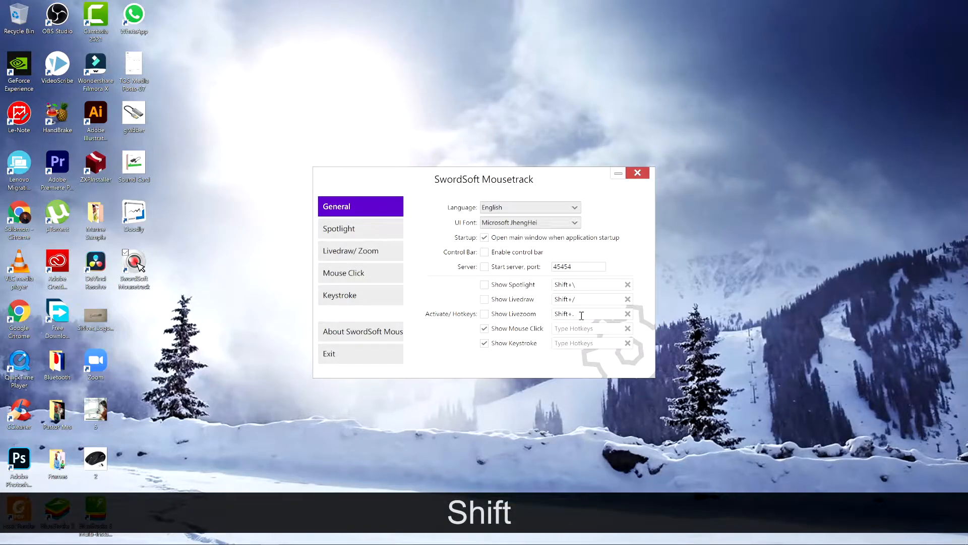
key(shift+period)
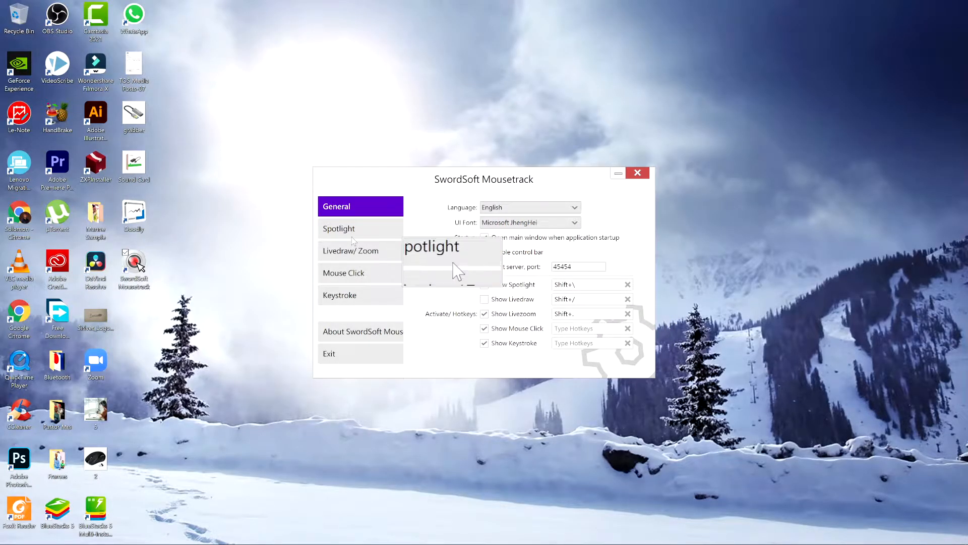
key(shift+period)
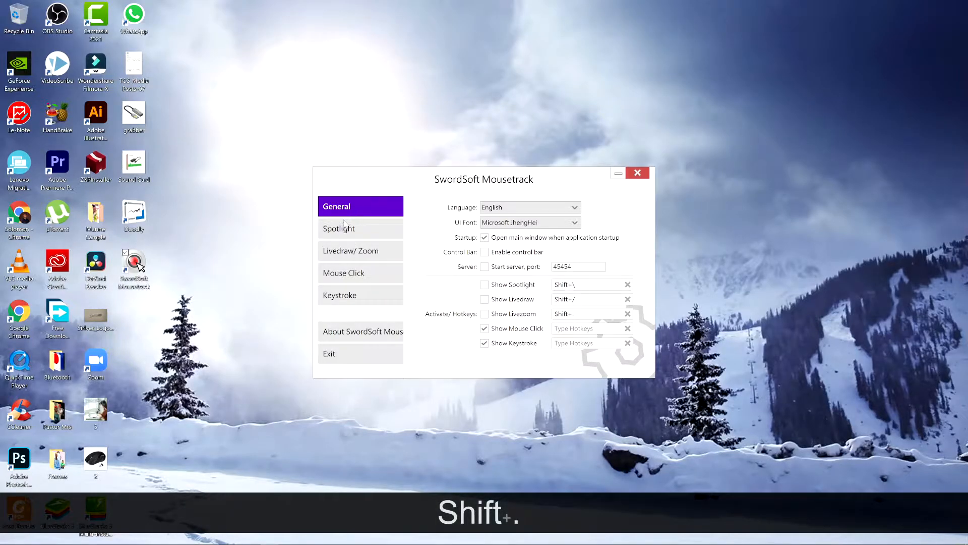
Open the Spotlight settings, activate the spotlight and set its radius to 176 pixels
click(343, 231)
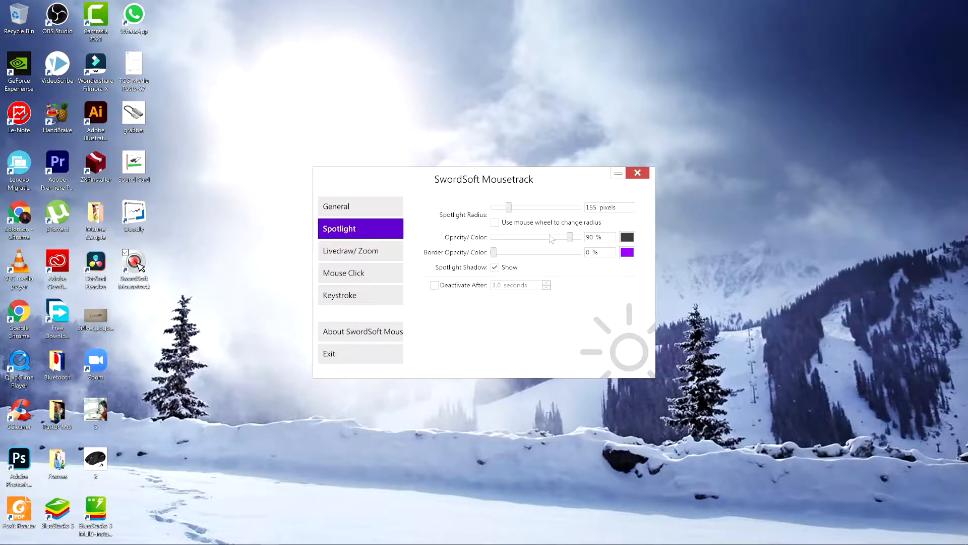
key(shift+backslash)
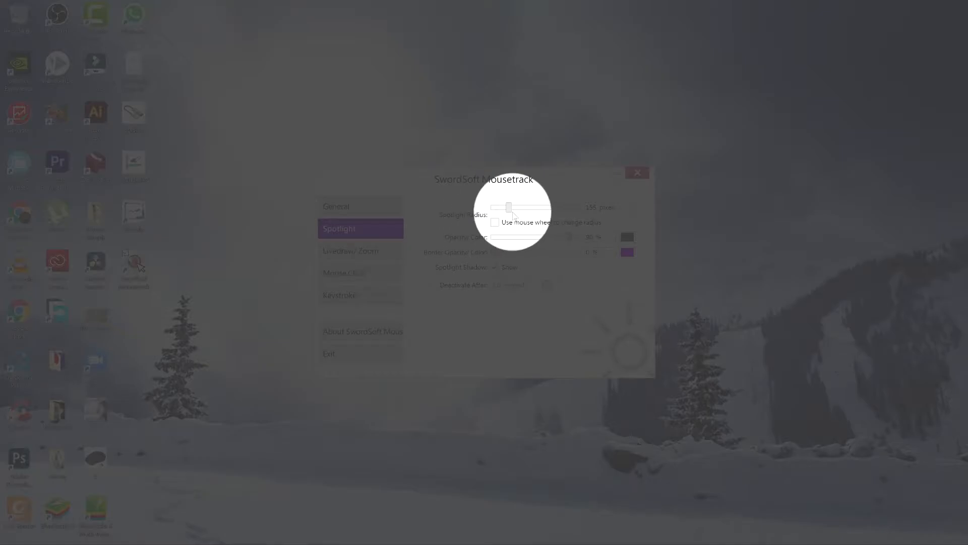
mouse_move(512, 211)
mouse_down()
mouse_move(545, 211)
mouse_move(514, 213)
mouse_up()
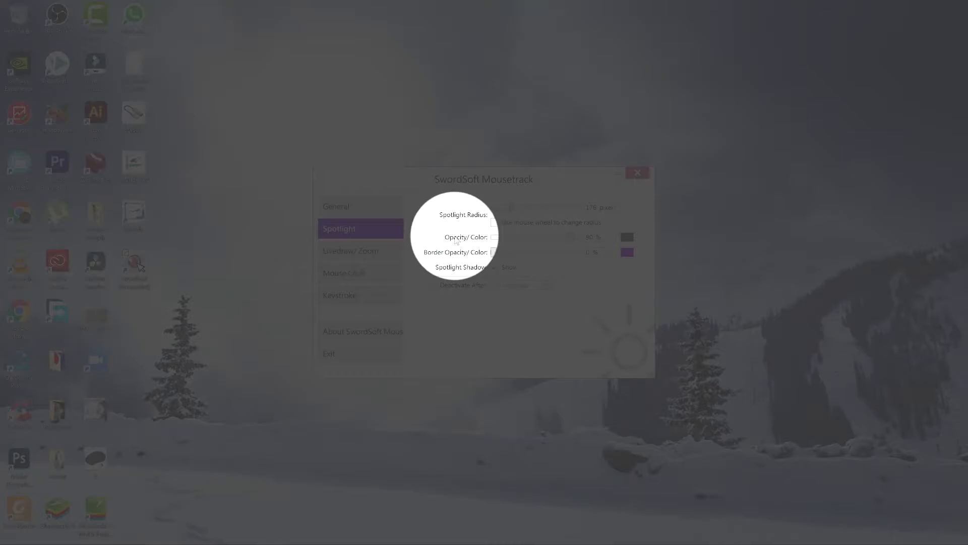
Set the spotlight's background opacity to 45 %
drag(569, 237, 530, 246)
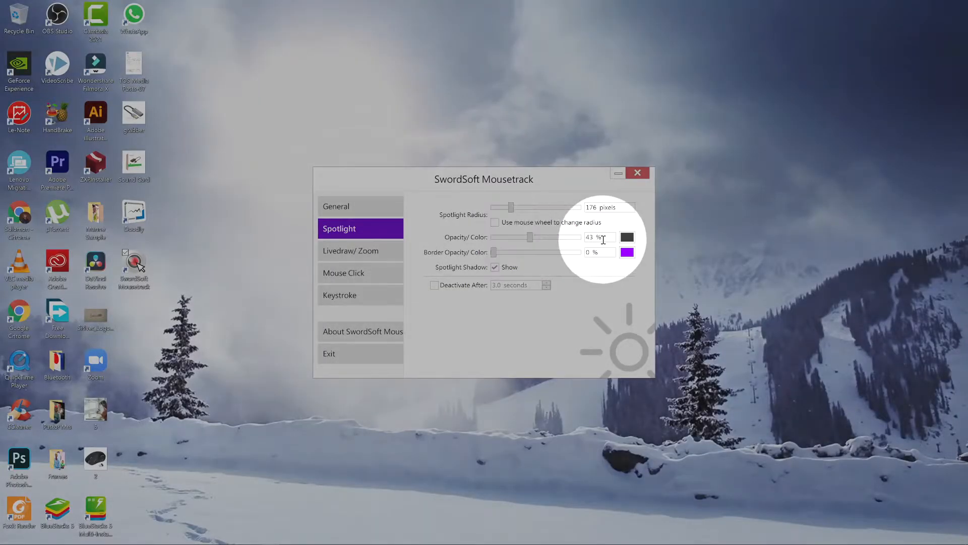
key(ctrl+a)
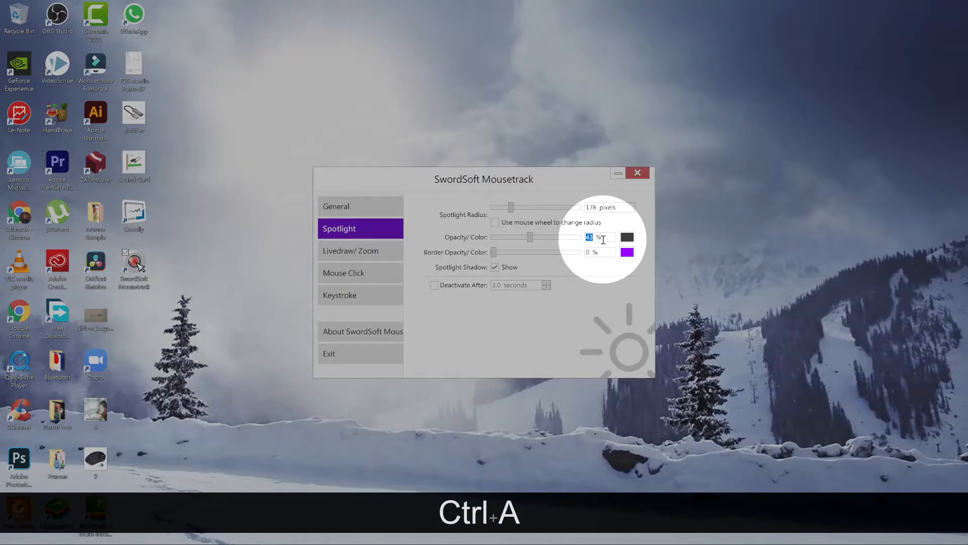
text(45)
key(Return)
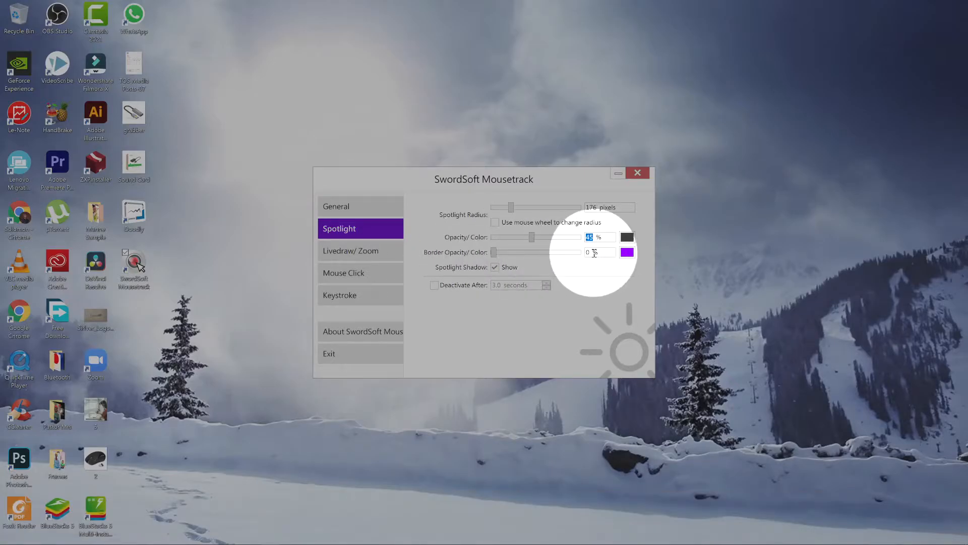
Try out the spotlight's border opacity, ending at 0 %, and toggle the spotlight shadow off and on again
mouse_move(493, 252)
mouse_down()
mouse_move(569, 254)
mouse_move(493, 261)
mouse_move(526, 263)
mouse_move(494, 255)
mouse_up()
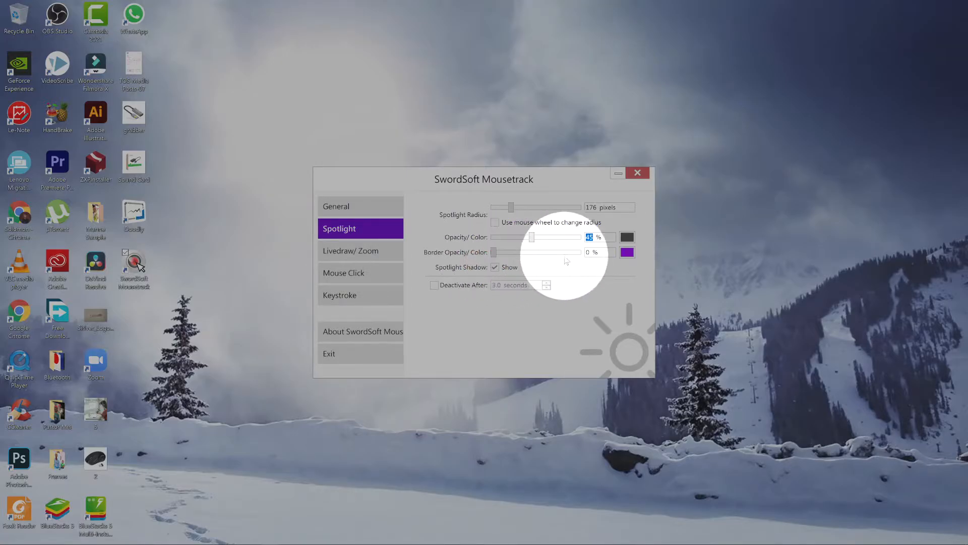
click(497, 269)
click(496, 269)
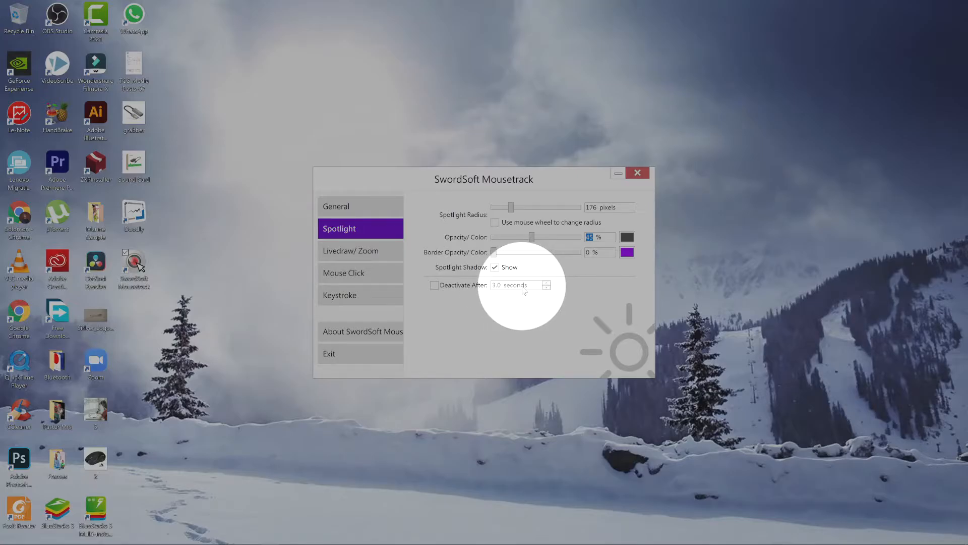
Turn off the spotlight overlay
key(shift)
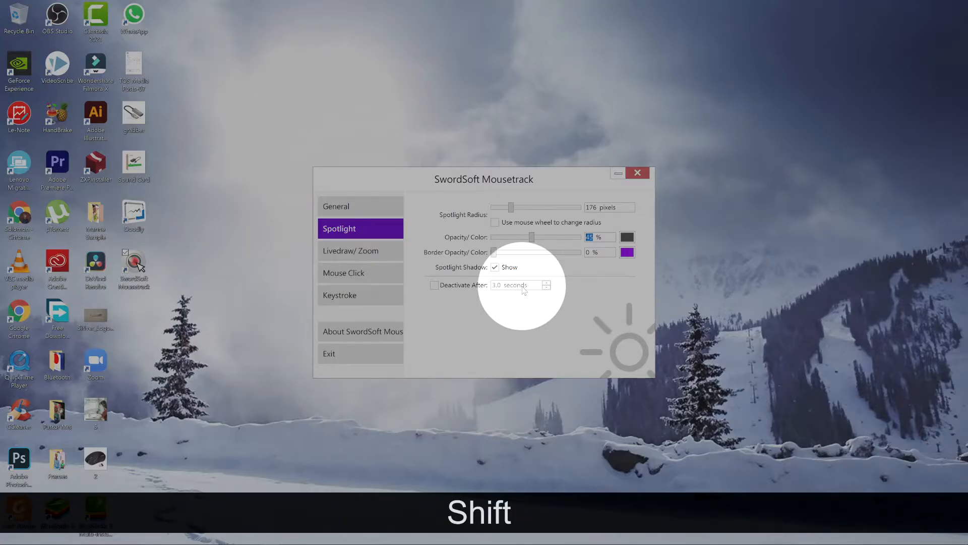
key(shift+backslash)
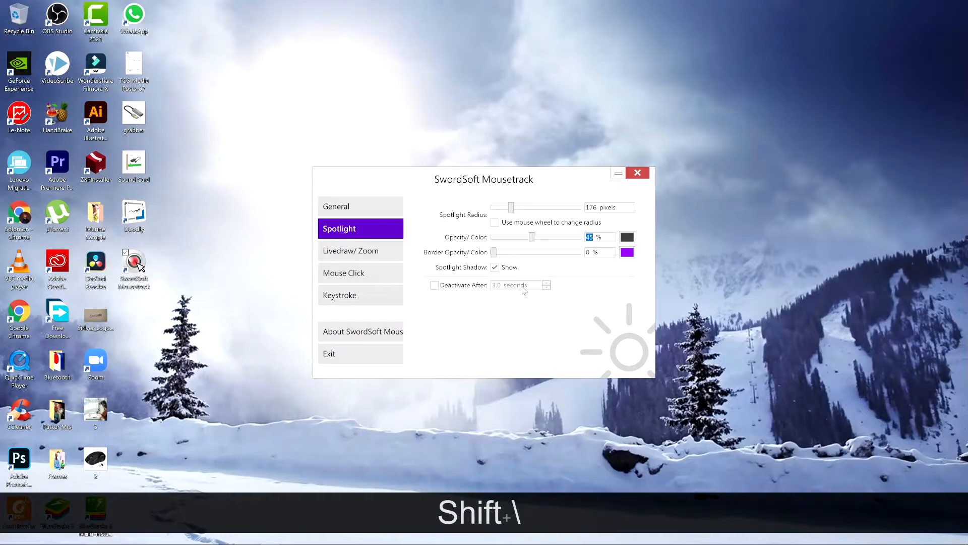
Open the Livedraw/Zoom settings and test the Livedraw pen with a freehand circle beside the window's close control, clearing it on exit
click(350, 254)
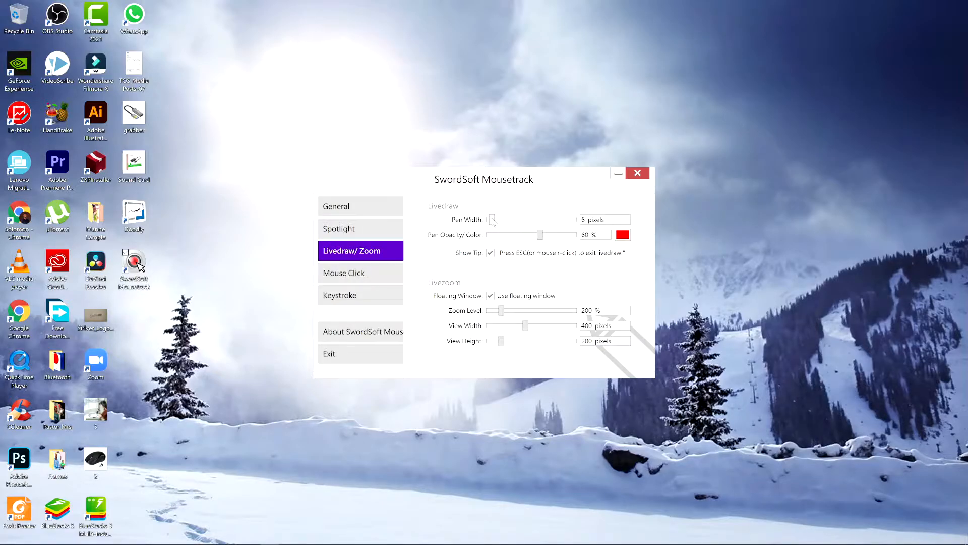
key(shift)
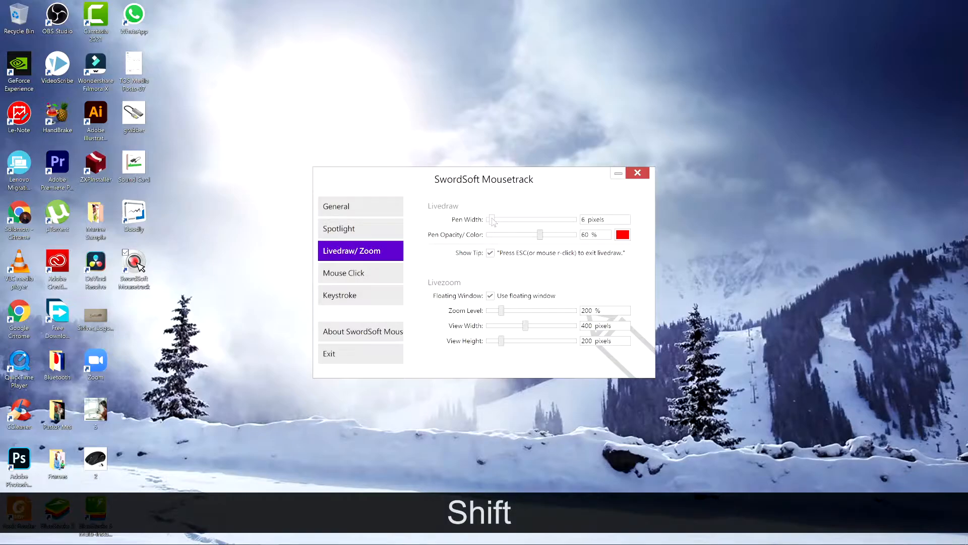
key(shift+slash)
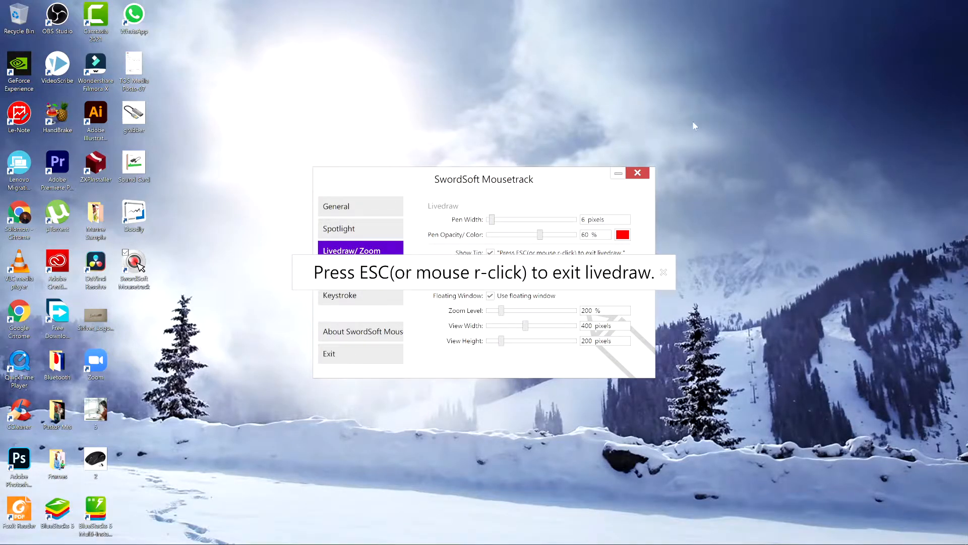
mouse_move(694, 125)
mouse_down()
mouse_move(641, 152)
mouse_move(682, 108)
mouse_up()
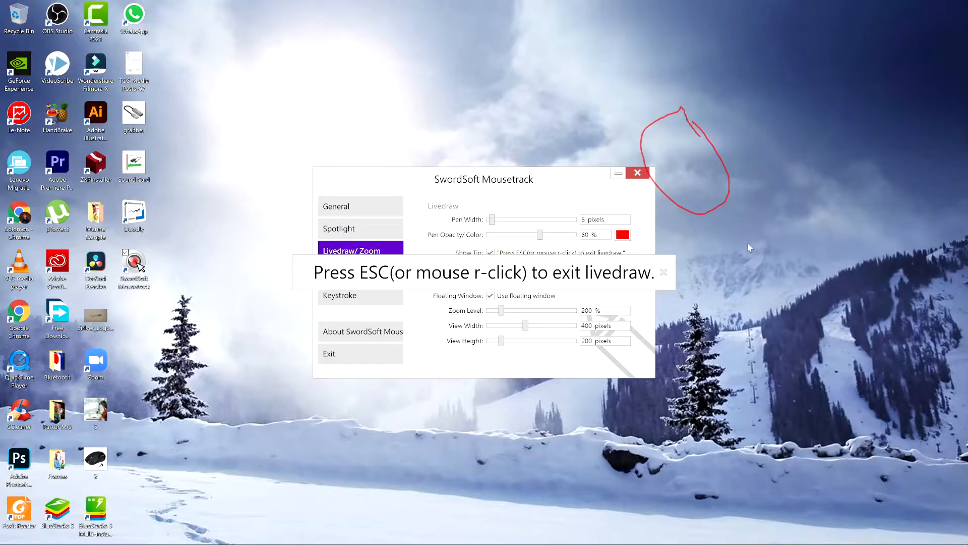
key(Escape)
Set the Livedraw pen width to 45 pixels and test it with a small freehand loop above the settings window
key(shift+slash)
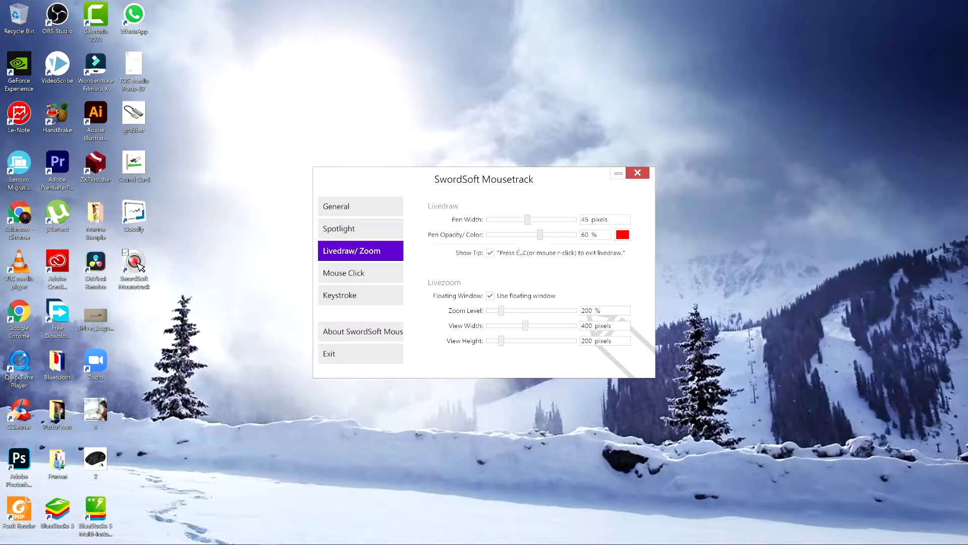
key(shift)
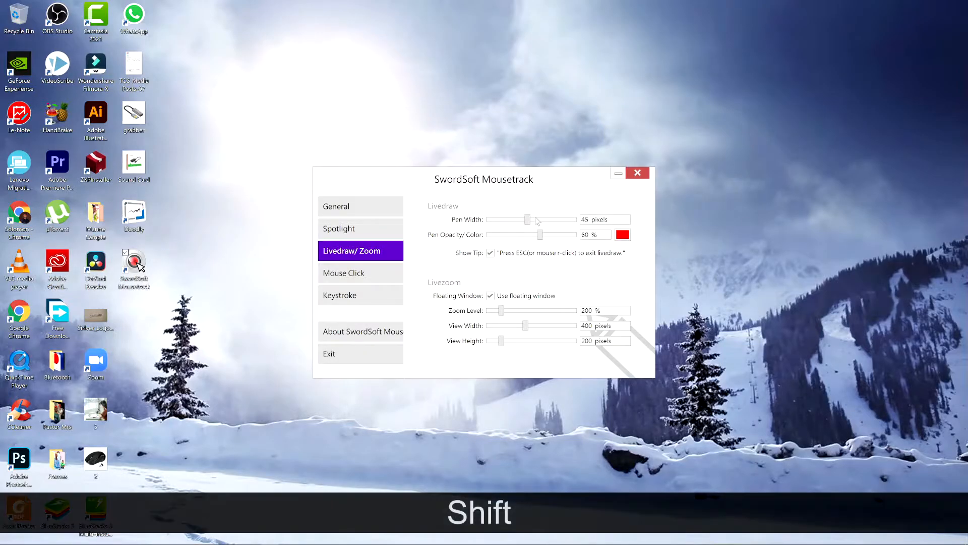
key(shift+slash)
mouse_move(564, 128)
mouse_down()
mouse_move(578, 132)
mouse_move(567, 151)
mouse_move(569, 127)
mouse_move(578, 159)
mouse_up()
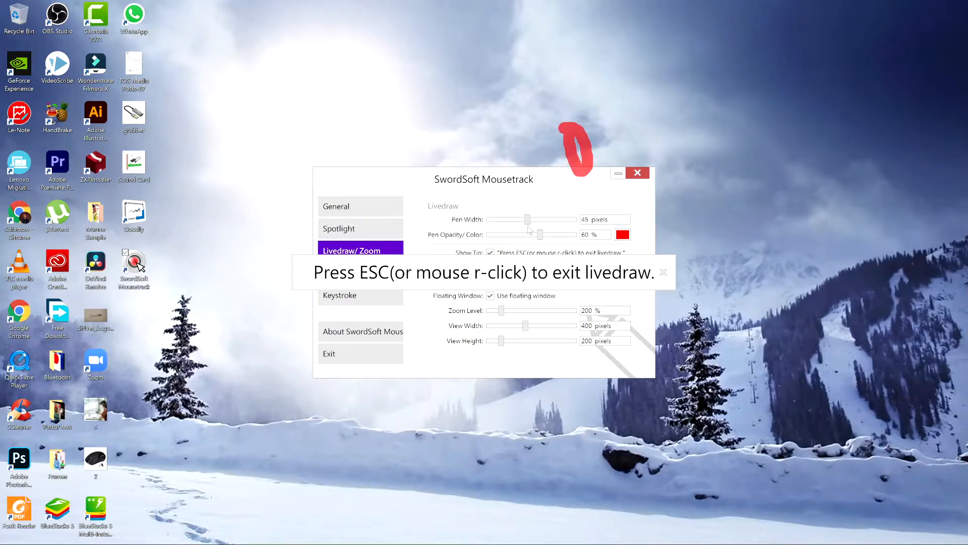
key(Escape)
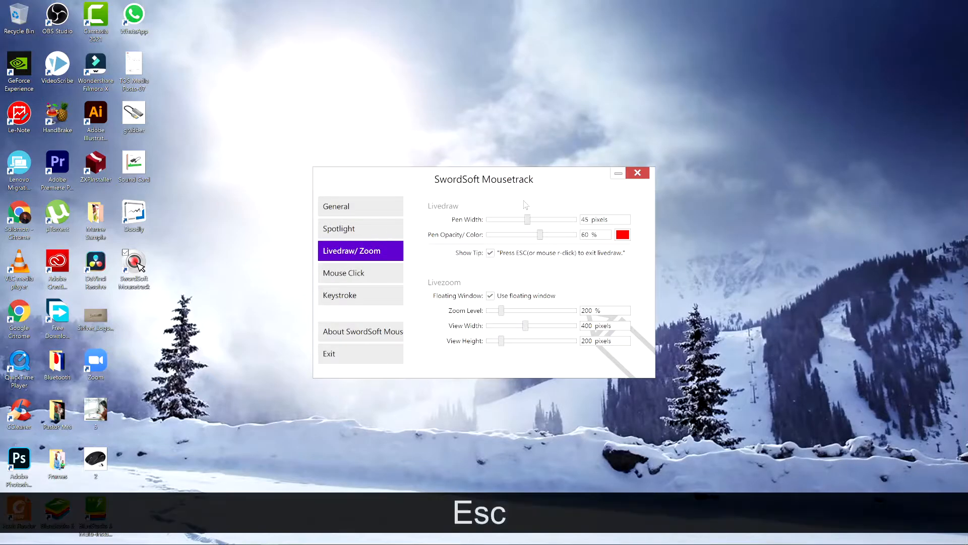
Set the Livedraw pen width to 6 pixels and its opacity to 64 %, and test it with a freehand loop on the desktop
drag(528, 219, 493, 221)
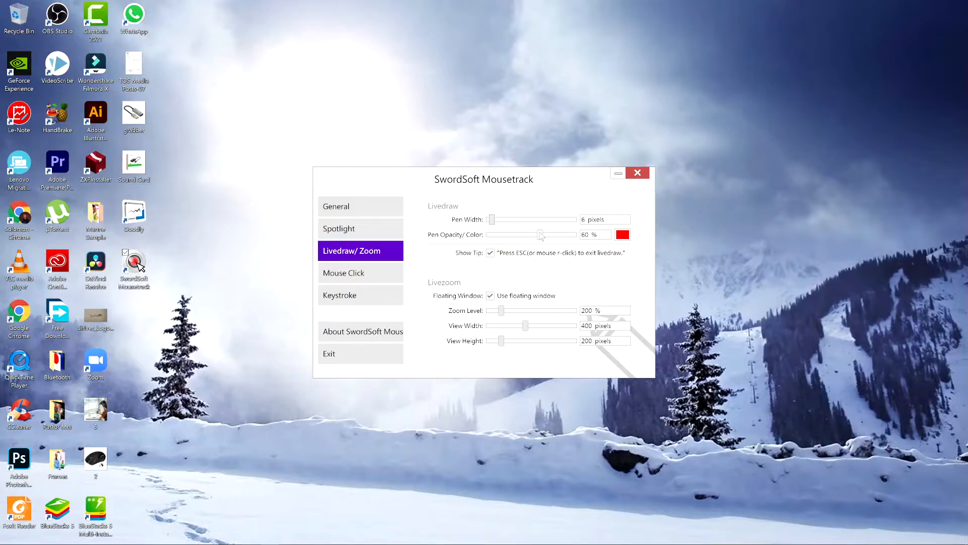
drag(541, 236, 544, 235)
key(shift)
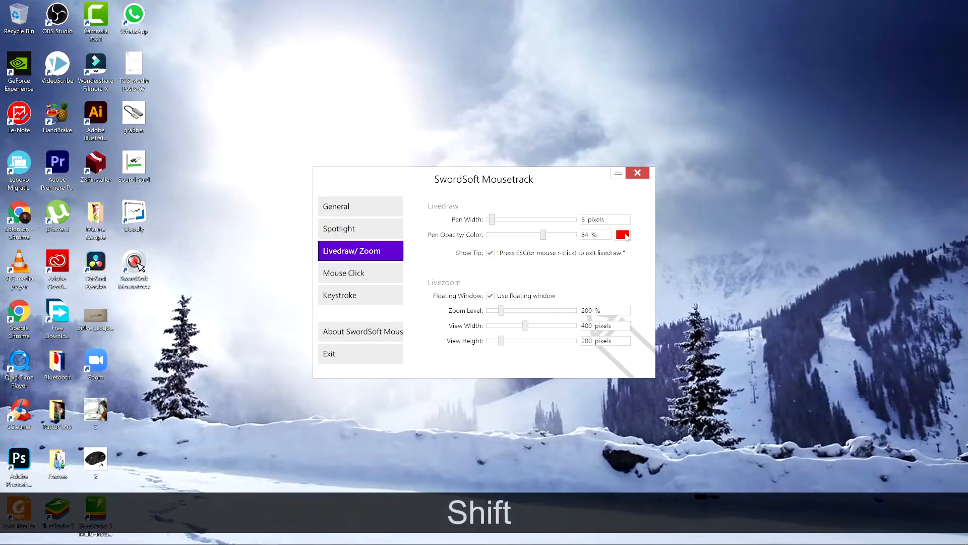
key(shift+slash)
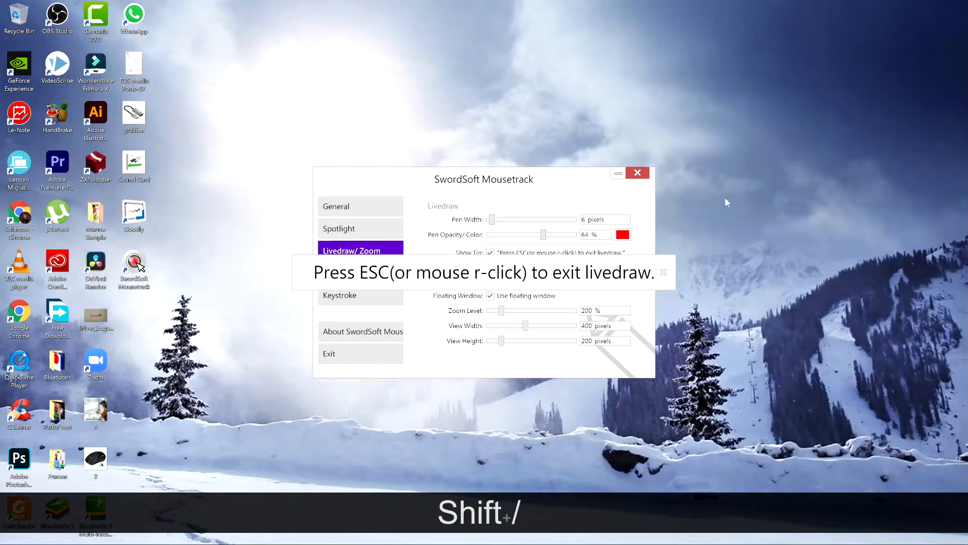
drag(703, 242, 728, 197)
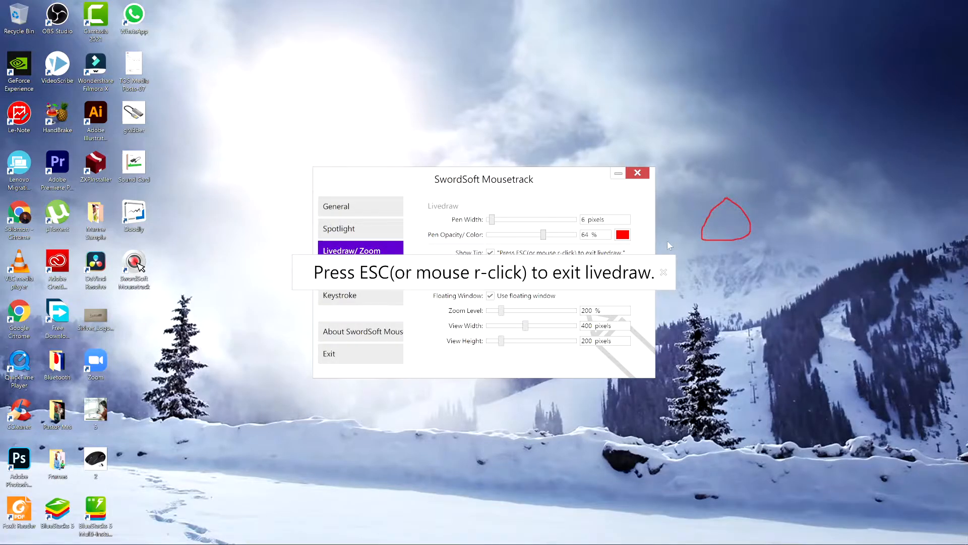
key(Escape)
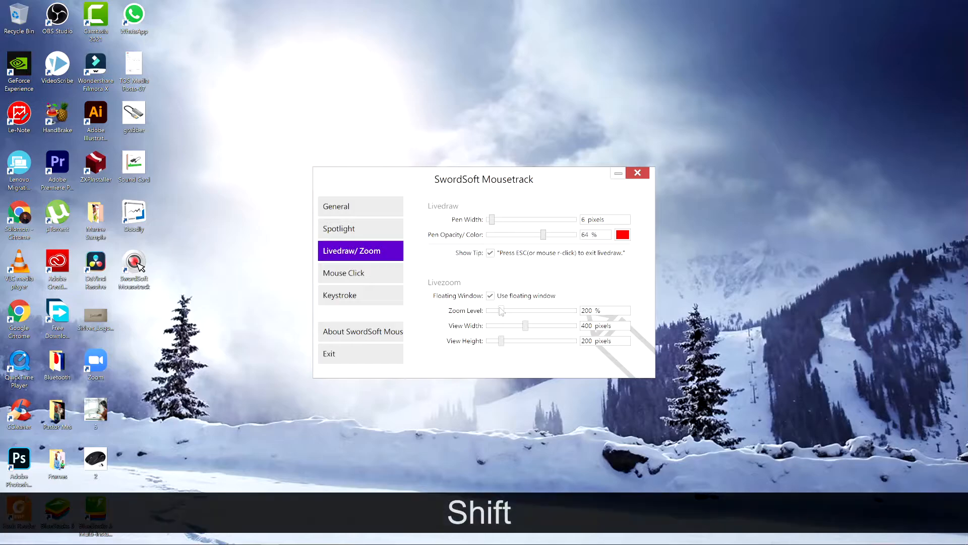
Turn on Livezoom and set its zoom level to 154 %, view width to 600 pixels and view height to 400 pixels
key(shift+period)
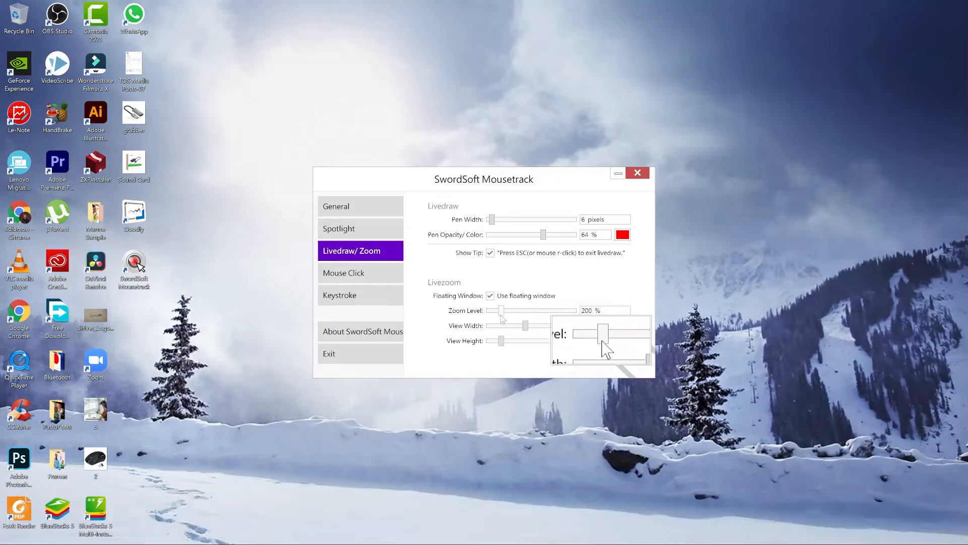
drag(502, 310, 509, 340)
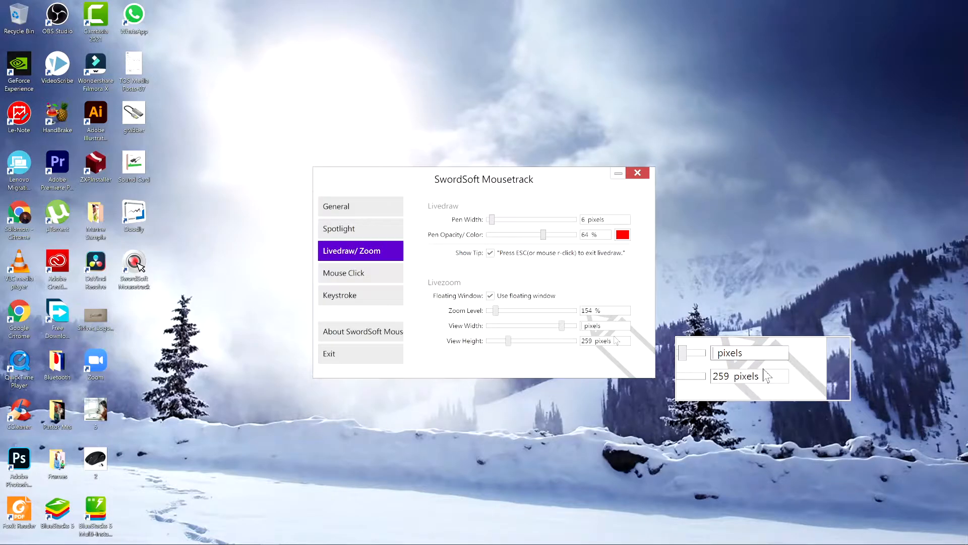
text(600)
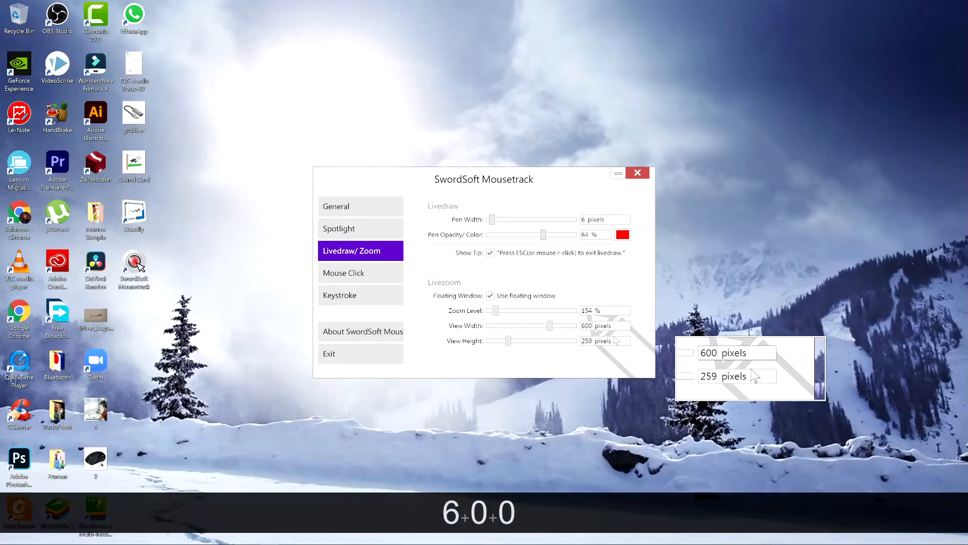
key(Tab)
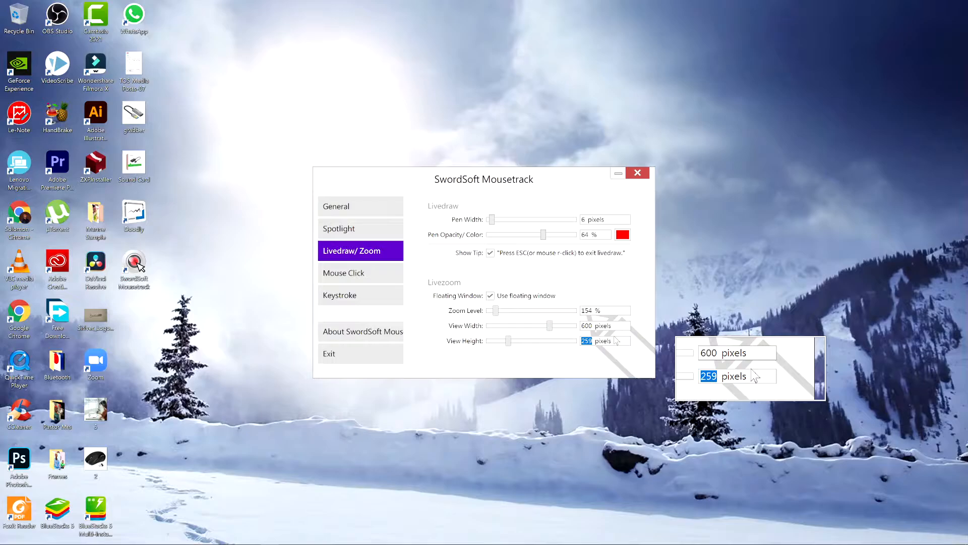
text(400)
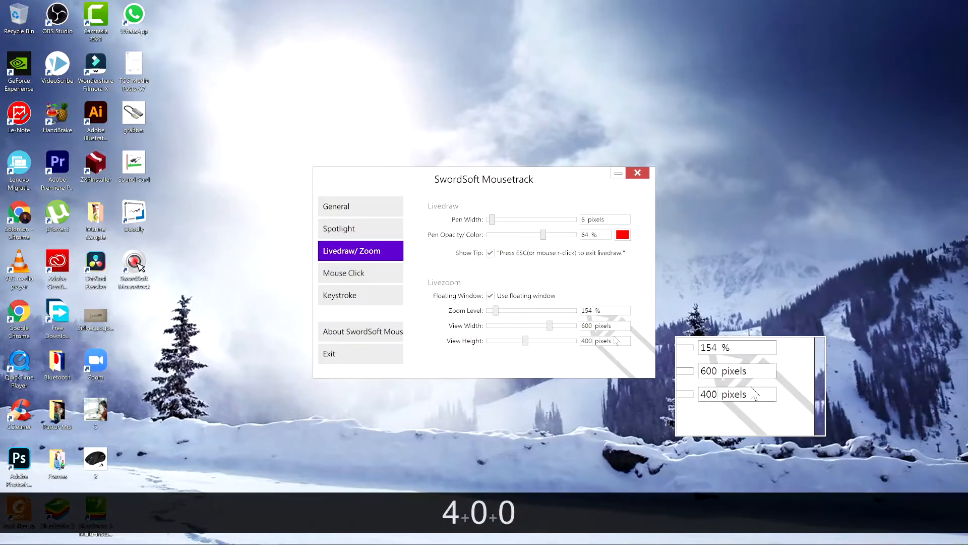
key(Return)
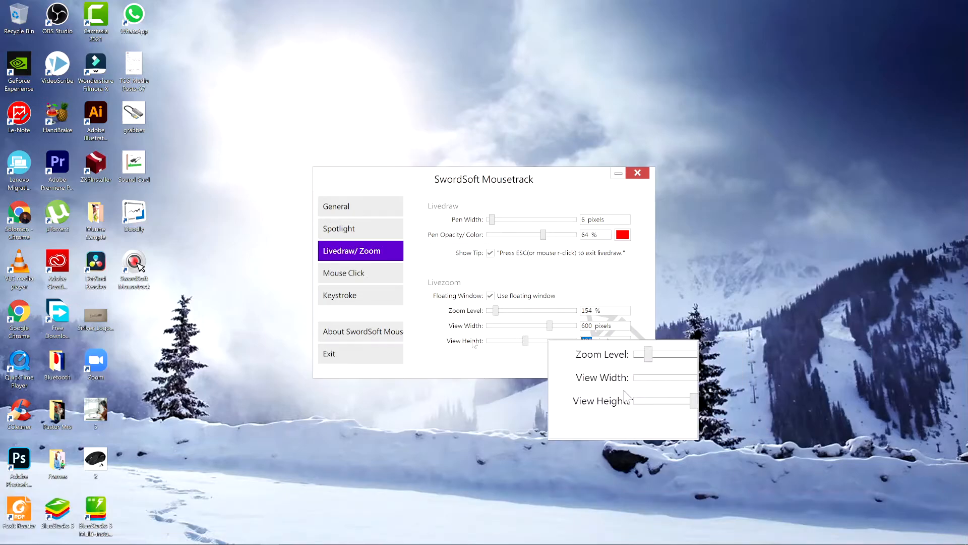
Open the Mouse Click settings and choose to show the animation when the mouse click is up
click(348, 275)
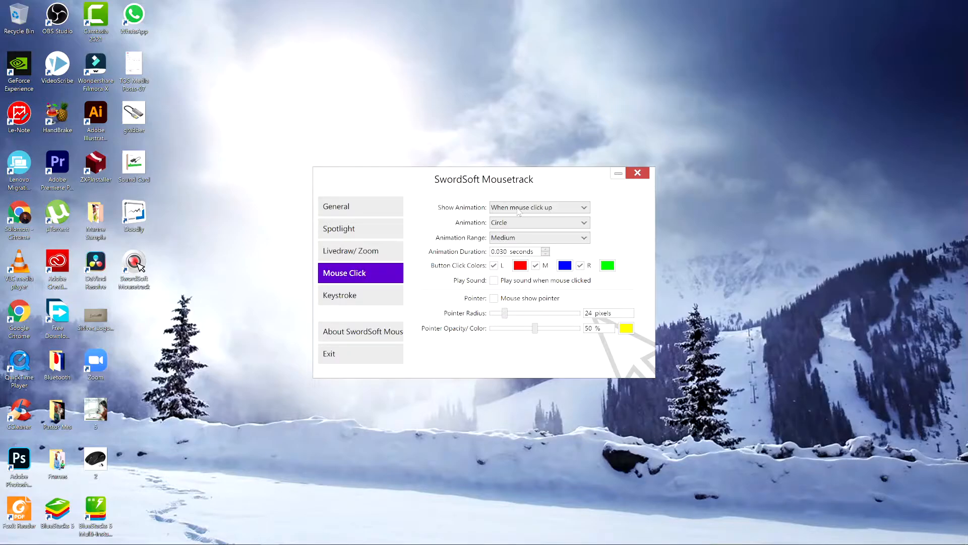
click(519, 209)
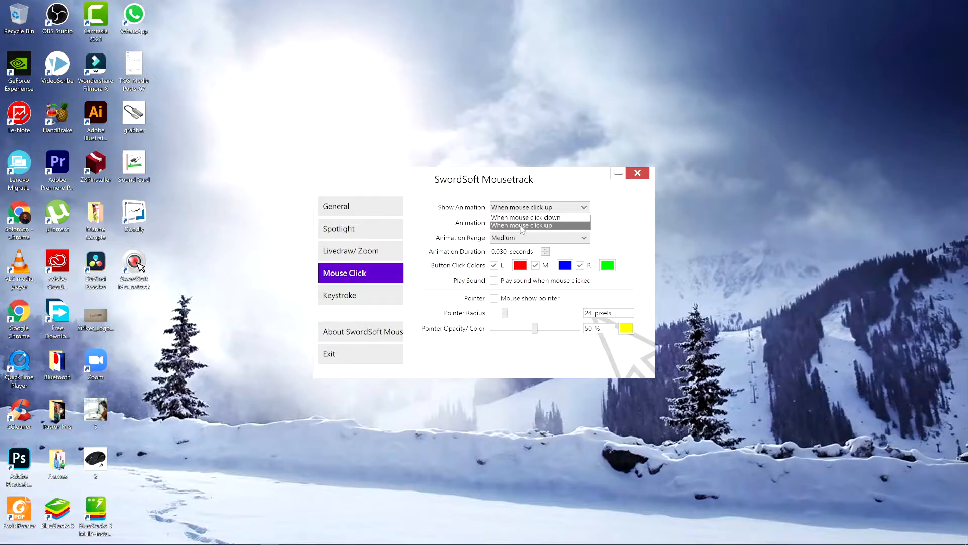
click(521, 226)
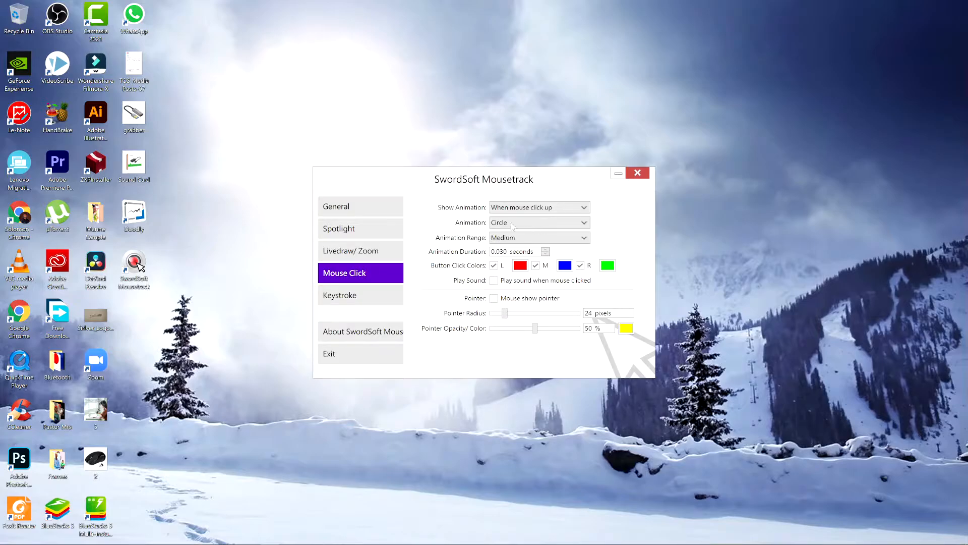
Try the Point and Circle click animations, testing each on a blank area of the settings window
click(523, 224)
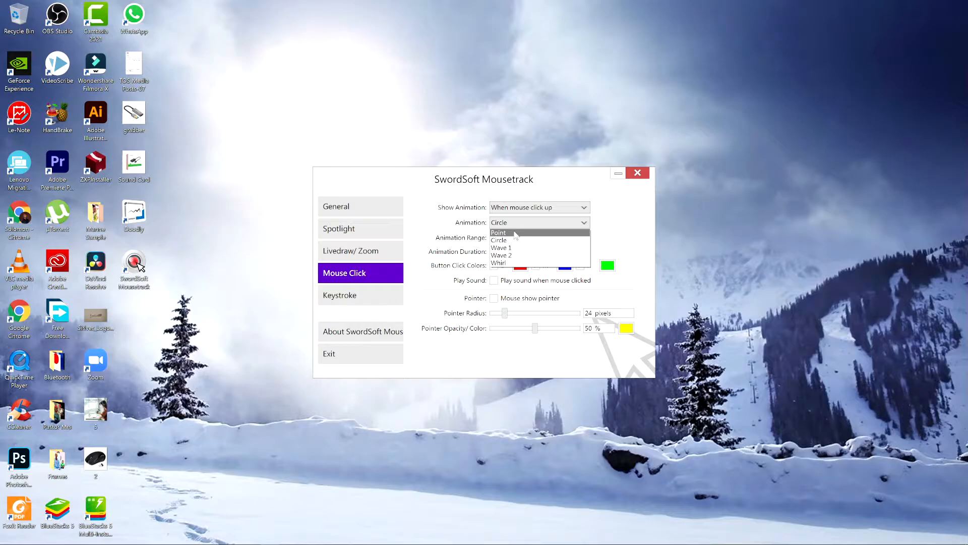
click(515, 233)
click(639, 218)
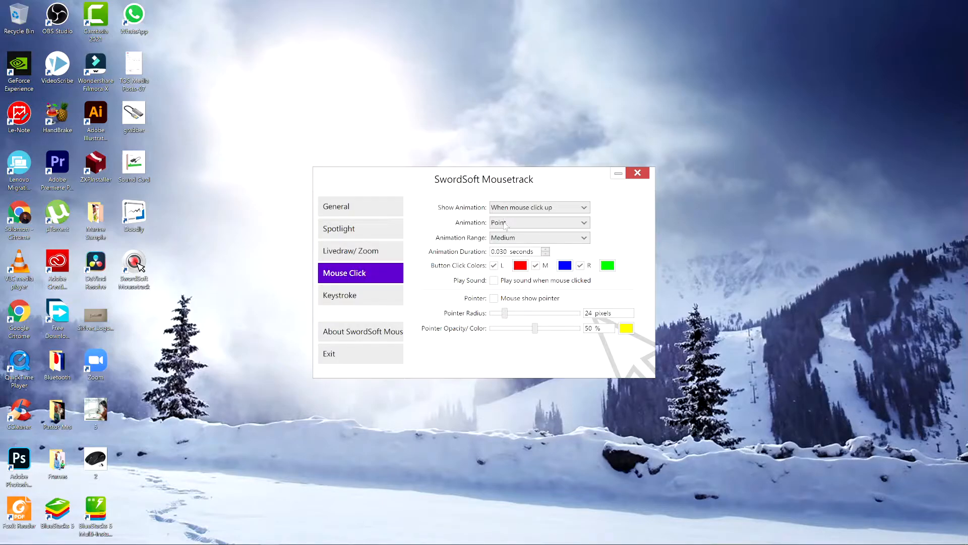
click(505, 225)
click(508, 233)
click(512, 219)
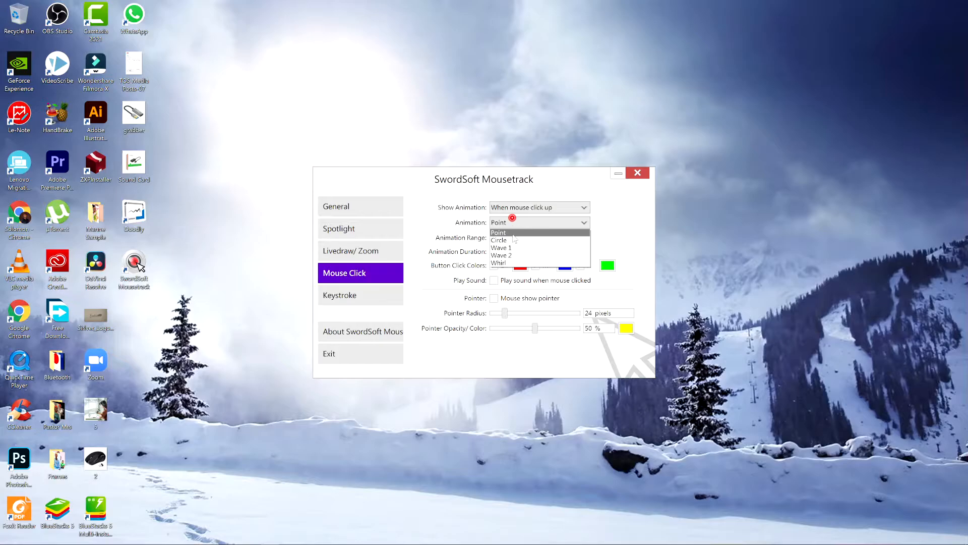
click(514, 240)
click(637, 226)
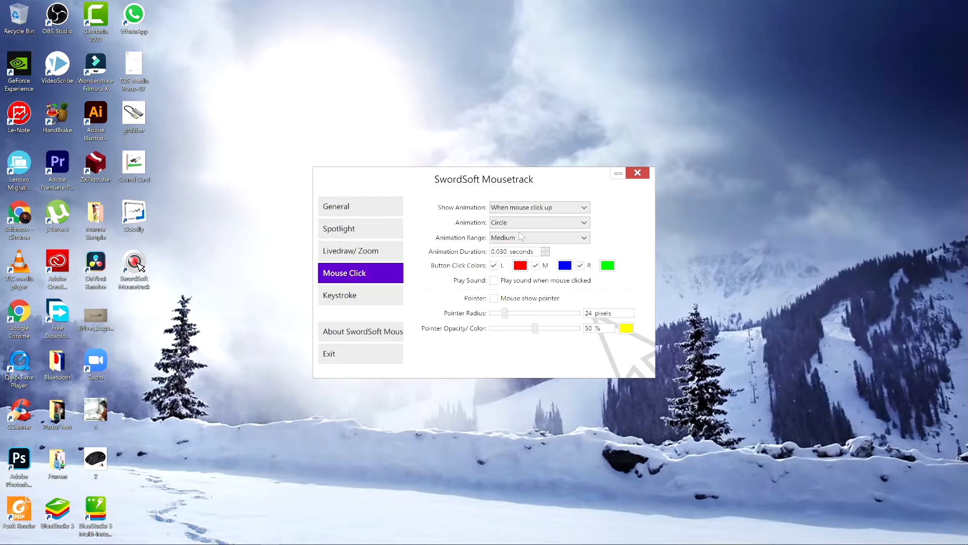
Try the Wave 1 and Whirl click animations, testing each on a blank area of the settings window
click(520, 221)
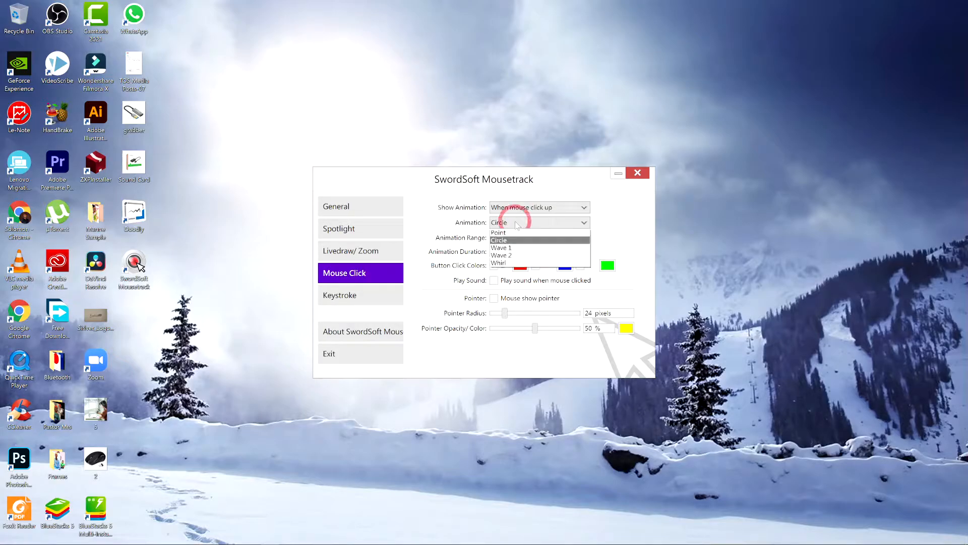
click(510, 248)
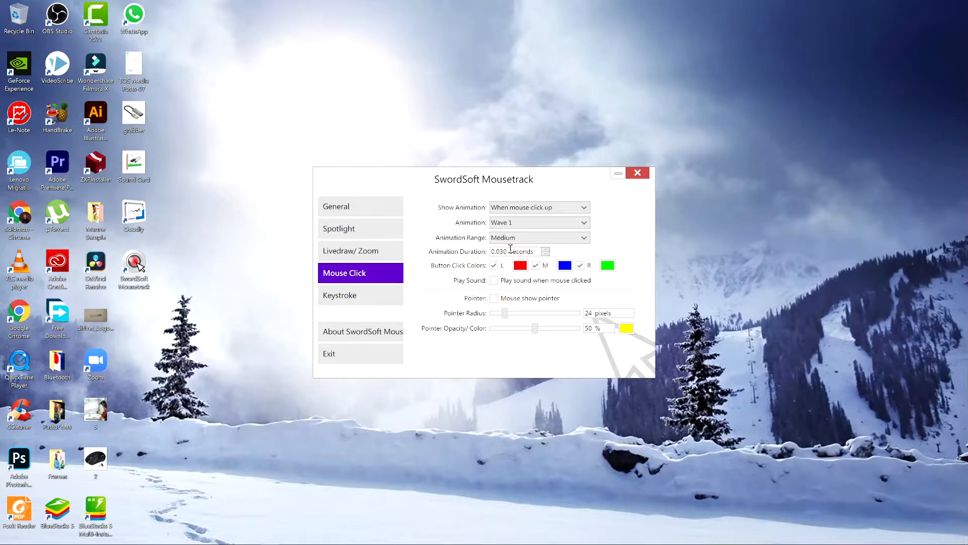
click(623, 224)
click(517, 222)
click(505, 262)
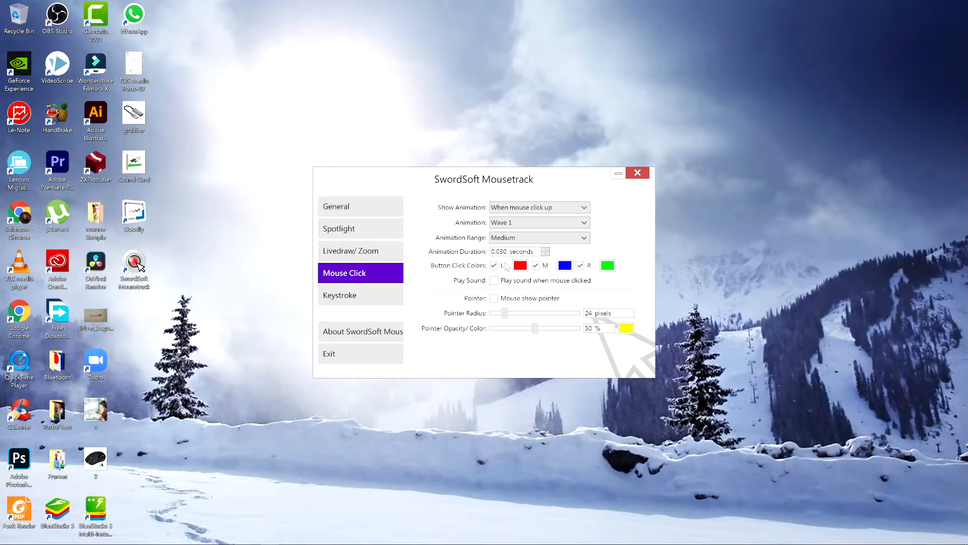
click(632, 221)
Set the click animation to Circle and its range to Small
click(517, 222)
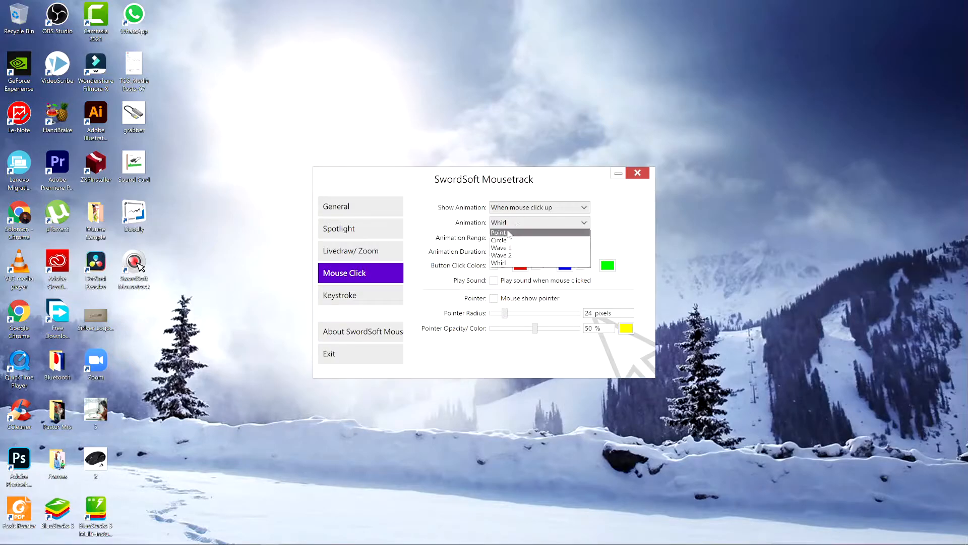
click(505, 240)
click(517, 239)
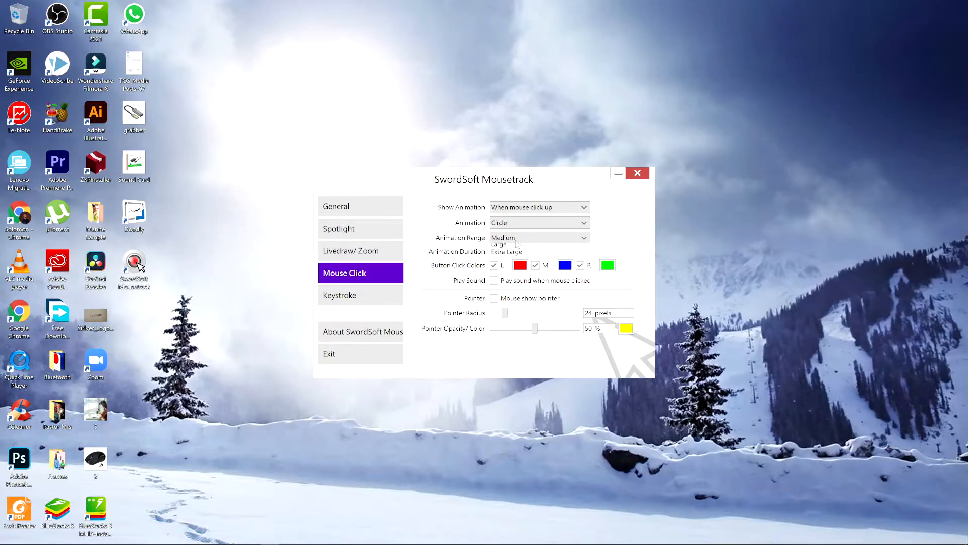
click(513, 248)
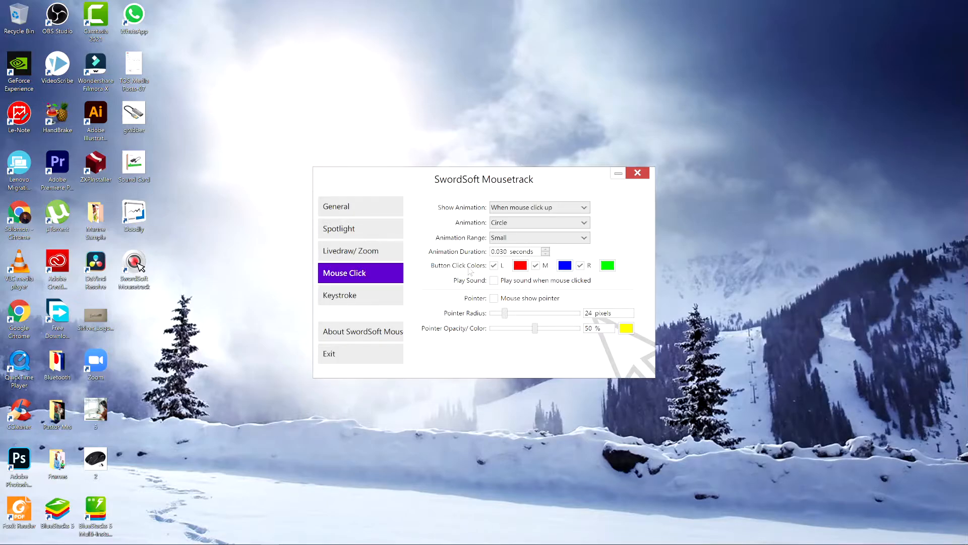
Set the left-button click colour to dark blue (RGB 11, 83, 148)
click(521, 266)
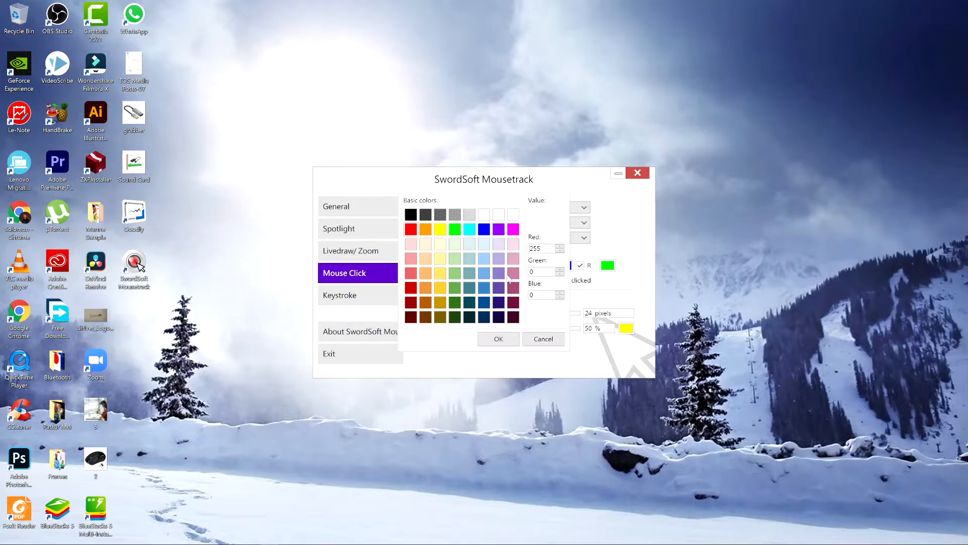
click(484, 302)
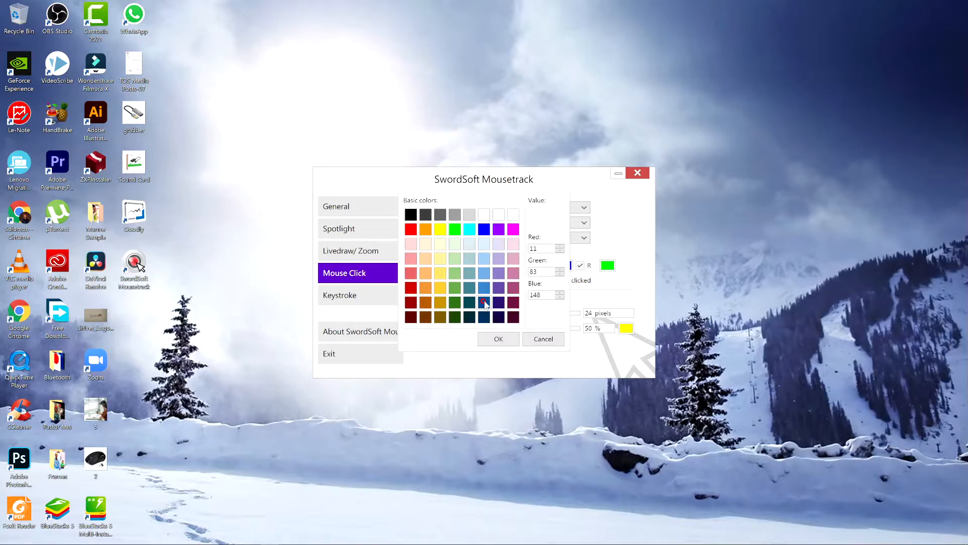
click(510, 339)
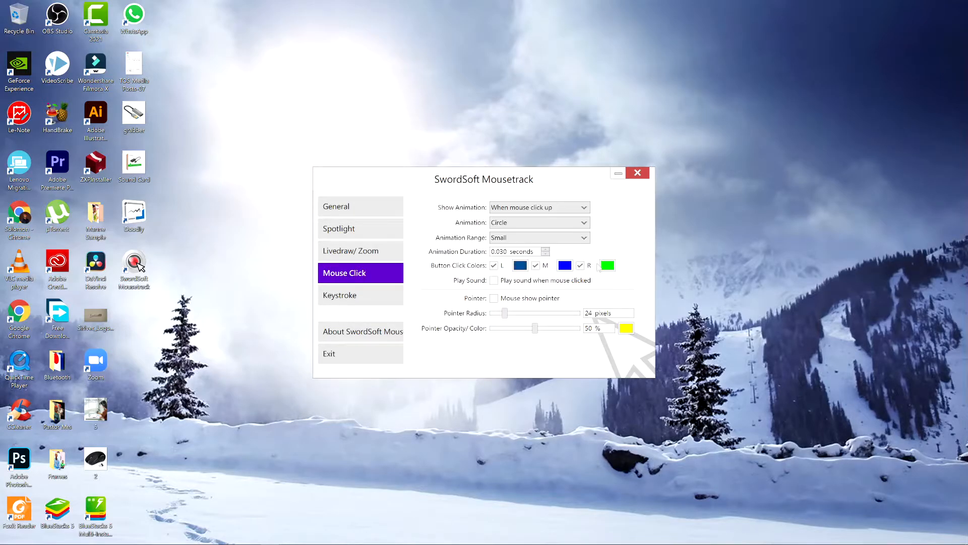
Set the right-button click colour to dark magenta and test it on a blank area of the settings window
click(605, 266)
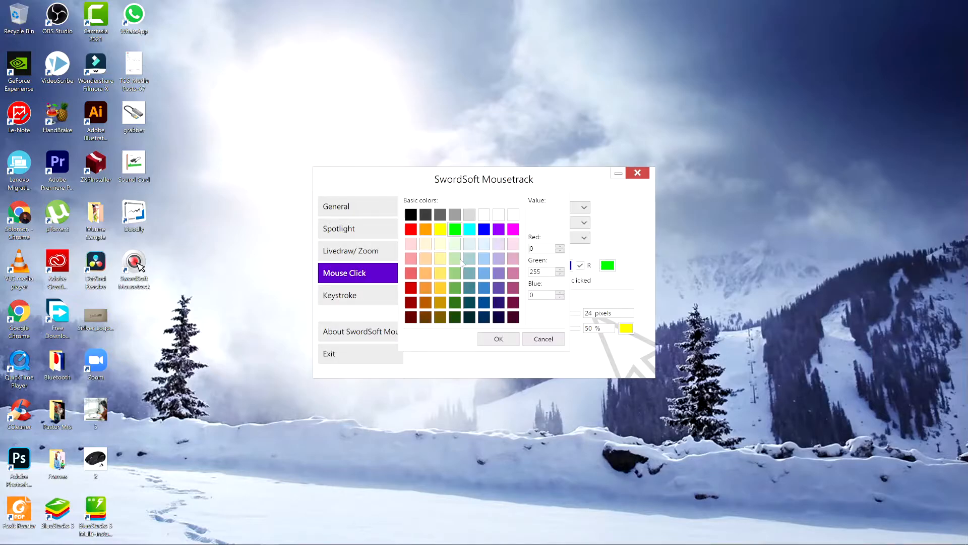
click(514, 304)
click(511, 340)
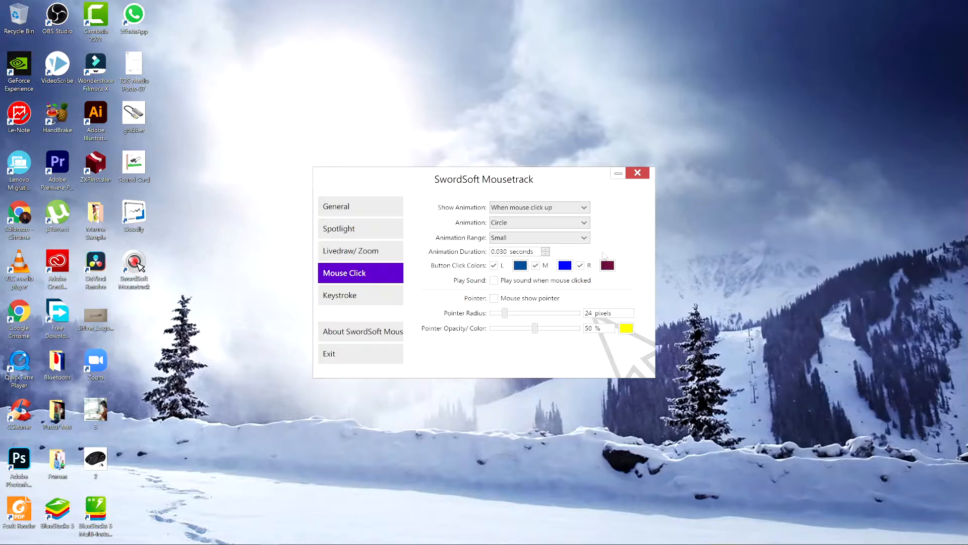
click(607, 233)
Enable the mouse pointer highlight, colour it dark red, and adjust its opacity and radius
click(495, 281)
click(626, 328)
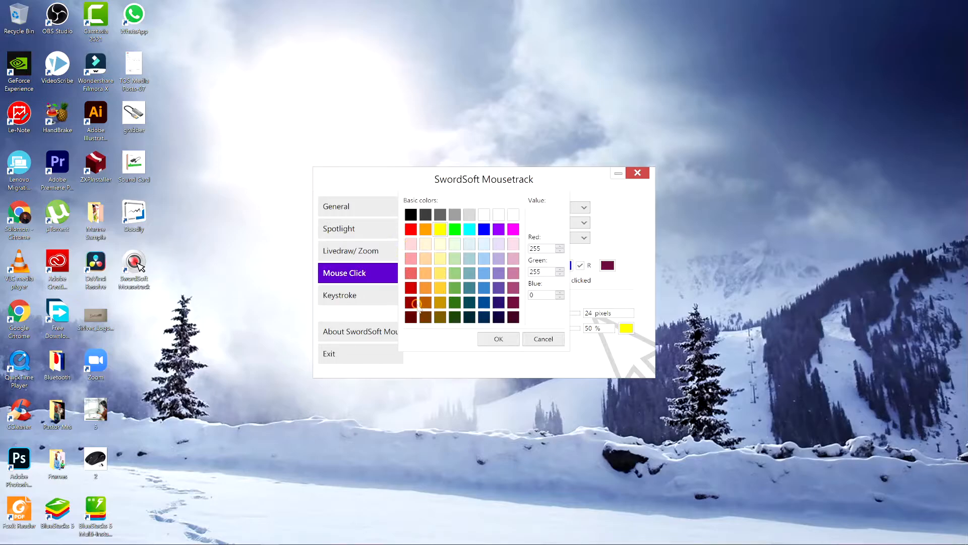
click(410, 316)
click(509, 342)
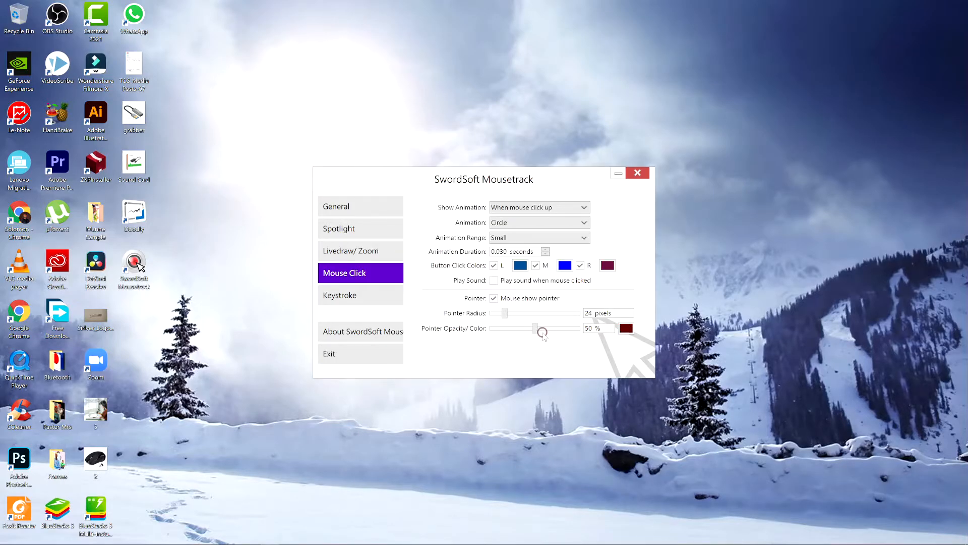
drag(536, 328, 510, 315)
Open the Keystroke settings and test the on-screen display with the letters V, F, G and F
click(330, 299)
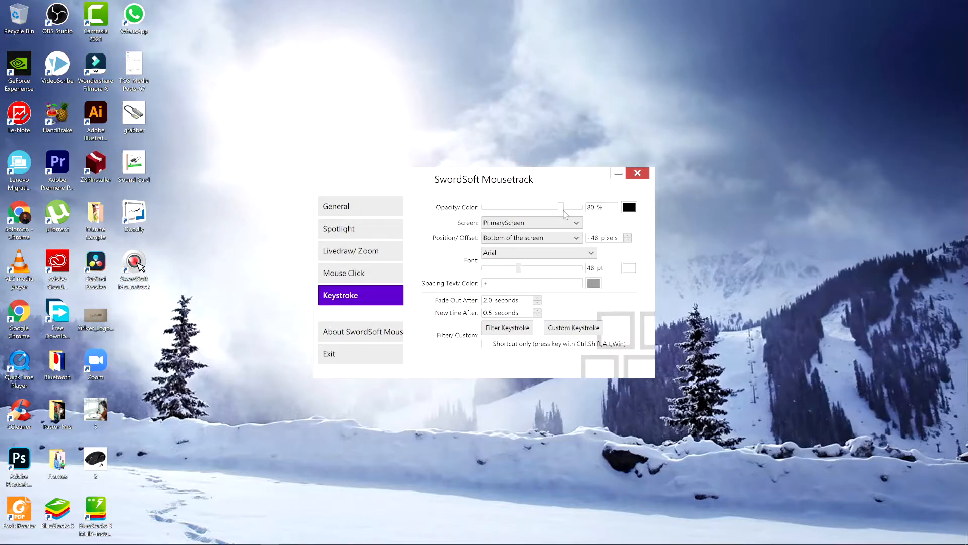
key(v)
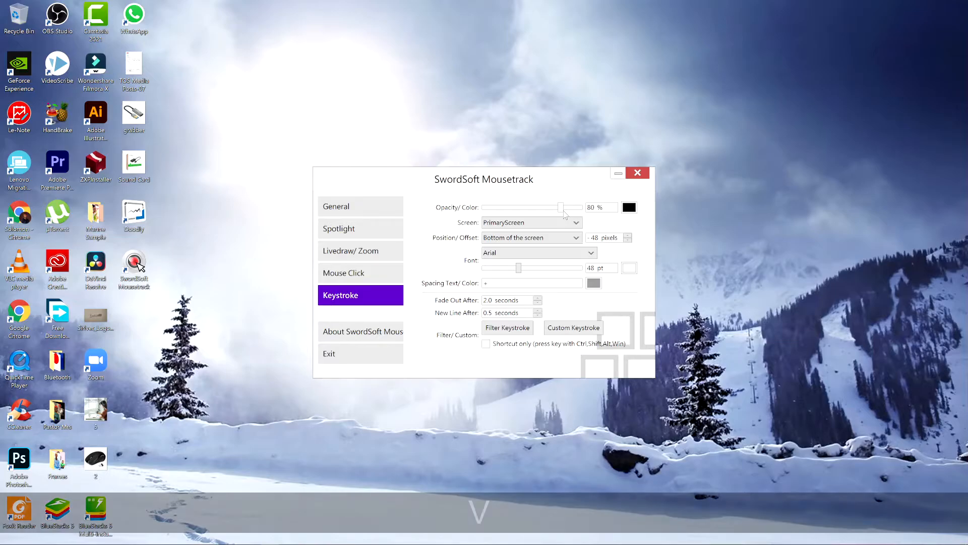
key(f)
key(g)
key(f)
Set the keystroke bar's background colour to red and test it with the letters F, D, F, D
click(629, 208)
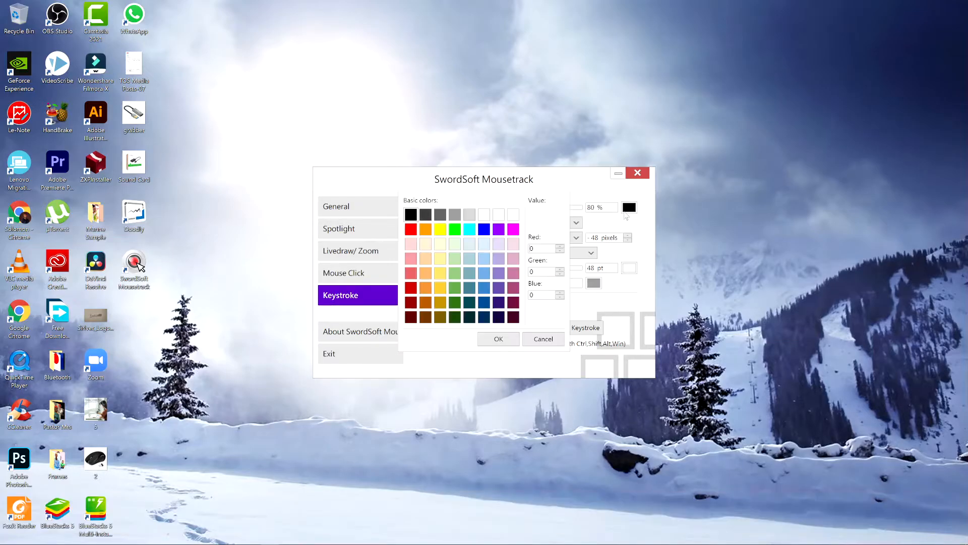
click(411, 229)
click(514, 335)
key(f)
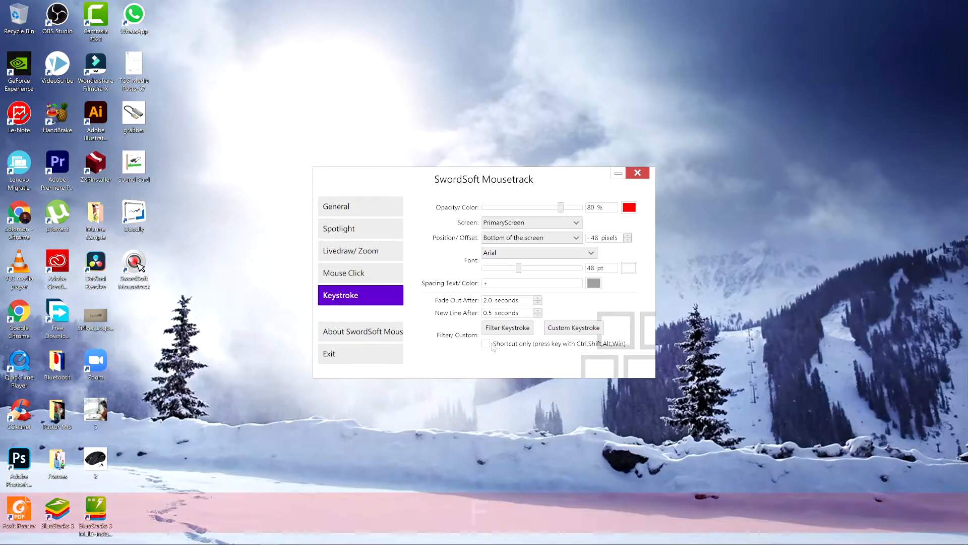
key(d)
key(f)
key(d)
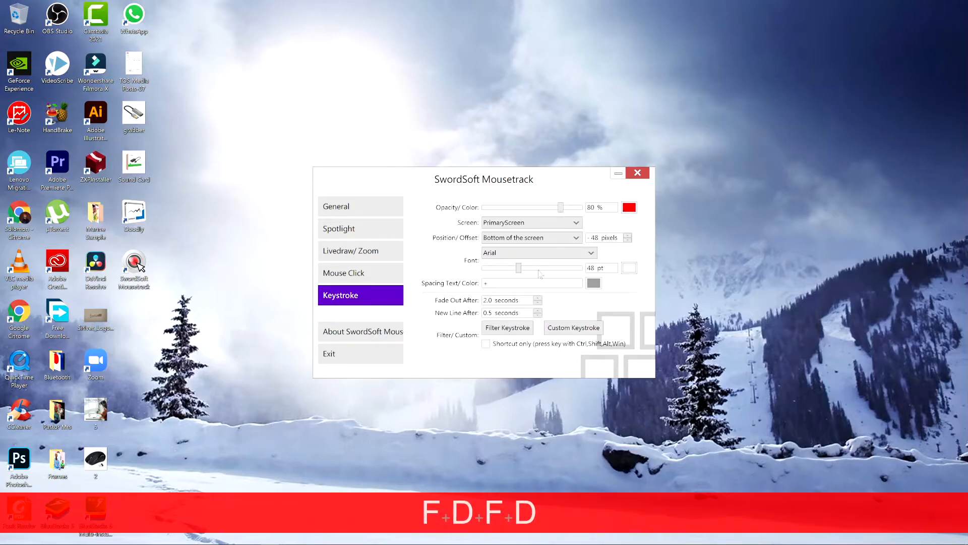
Set the keystroke bar's background colour to black and choose PrimaryScreen as its display screen
click(629, 207)
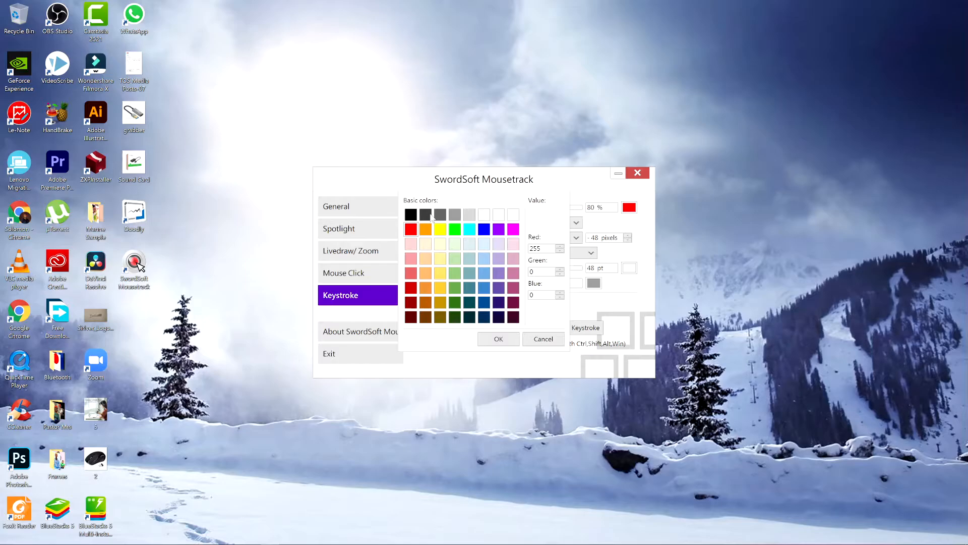
click(413, 216)
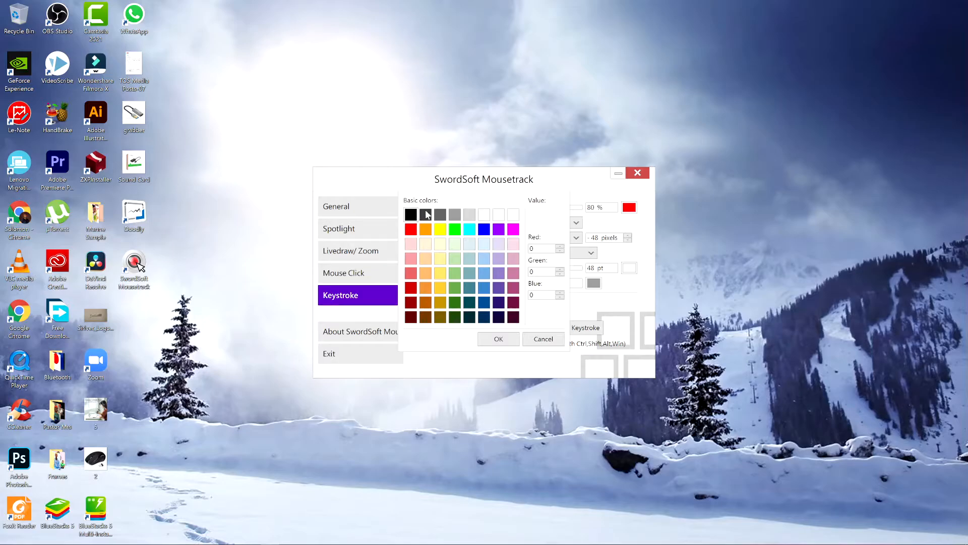
click(494, 341)
click(520, 226)
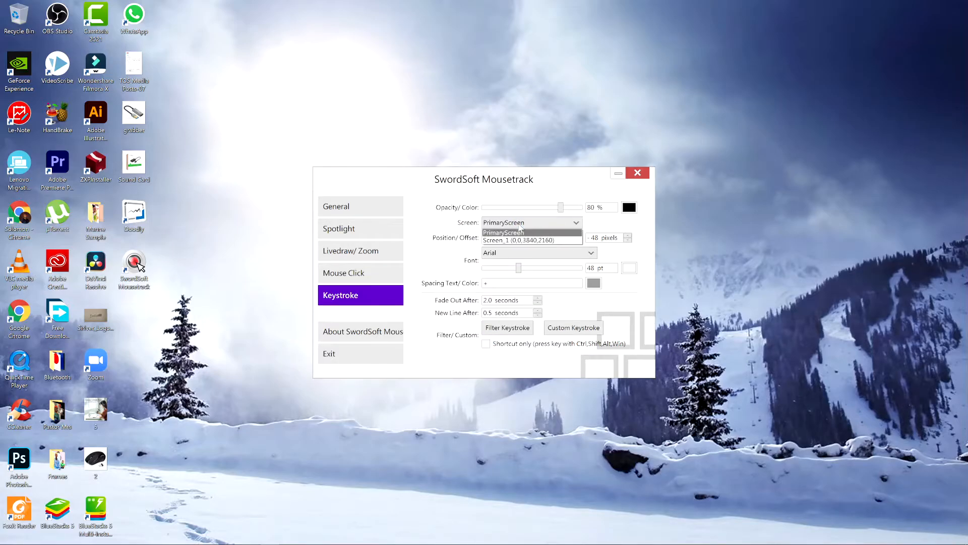
click(520, 232)
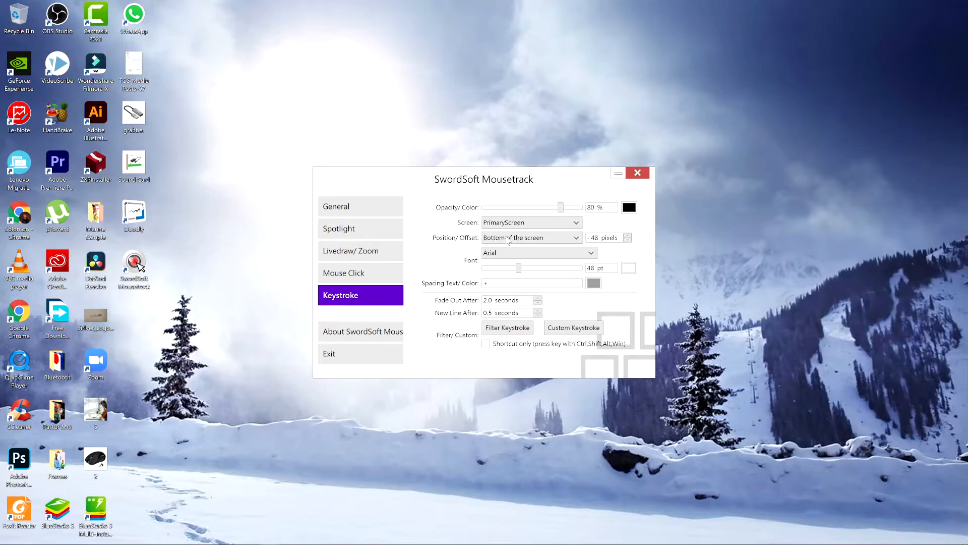
Set the keystroke bar's position to Top of the screen and test it with the letters V, D, D, F
click(508, 241)
click(502, 249)
key(v)
key(d)
key(d)
key(f)
Set the keystroke bar's position to Center of the screen and test it with the letters D, F, D, F
click(539, 238)
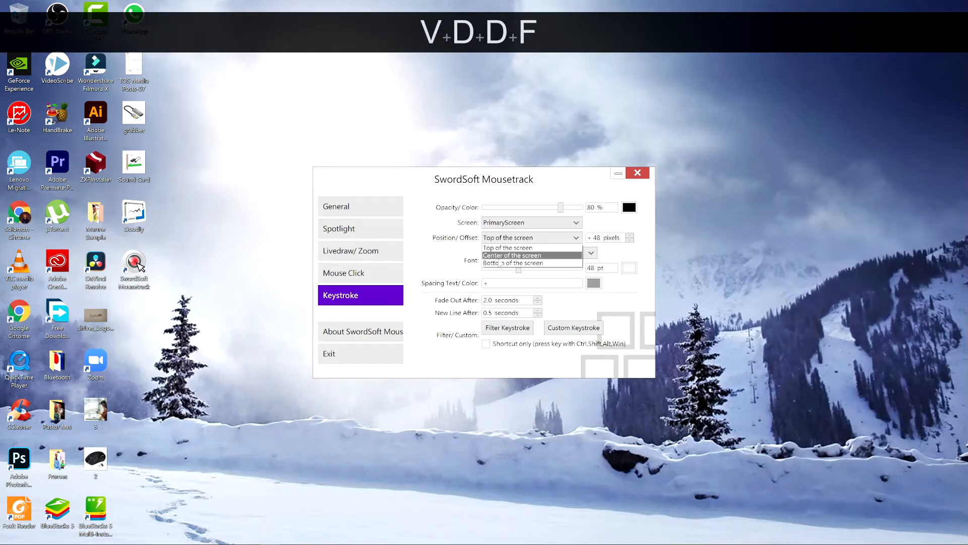
click(499, 256)
key(d)
key(f)
key(d)
key(f)
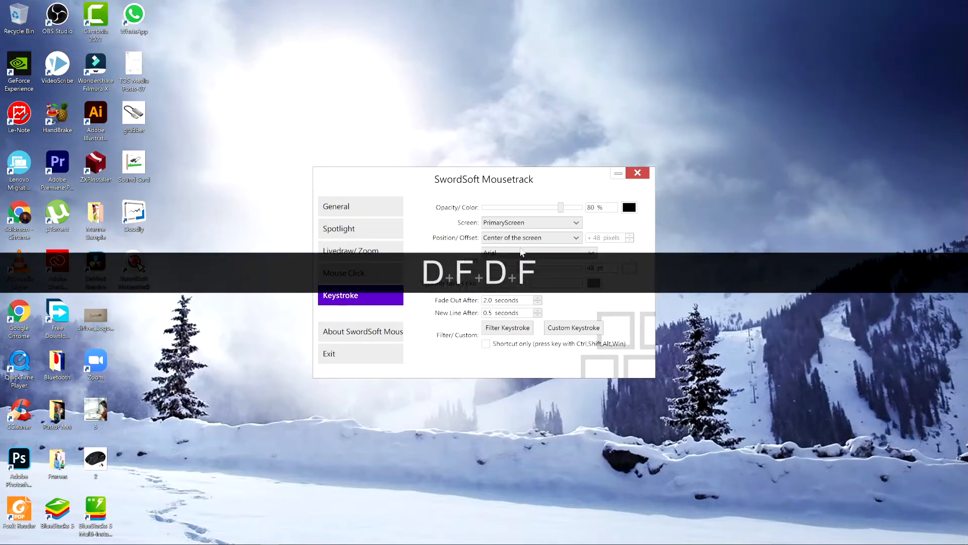
Position the keystroke bar at Bottom of the screen, testing it with D, F, D, F, and set its offset to 35 pixels
click(536, 239)
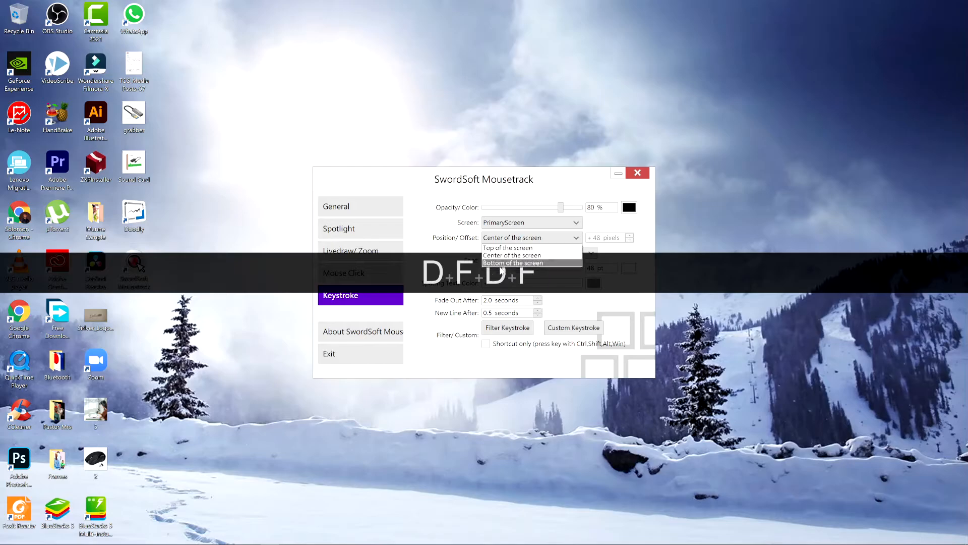
click(503, 263)
key(d)
key(f)
key(d)
key(f)
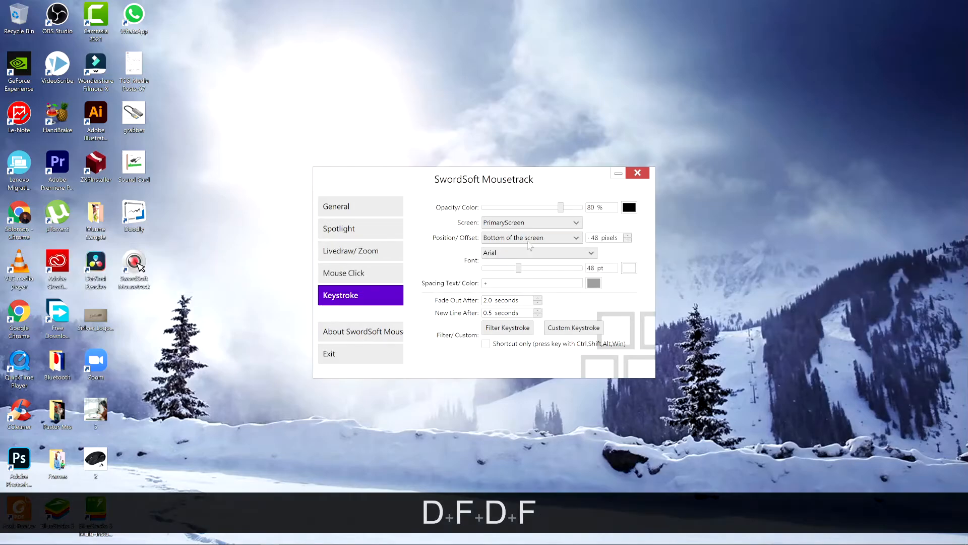
key(Tab)
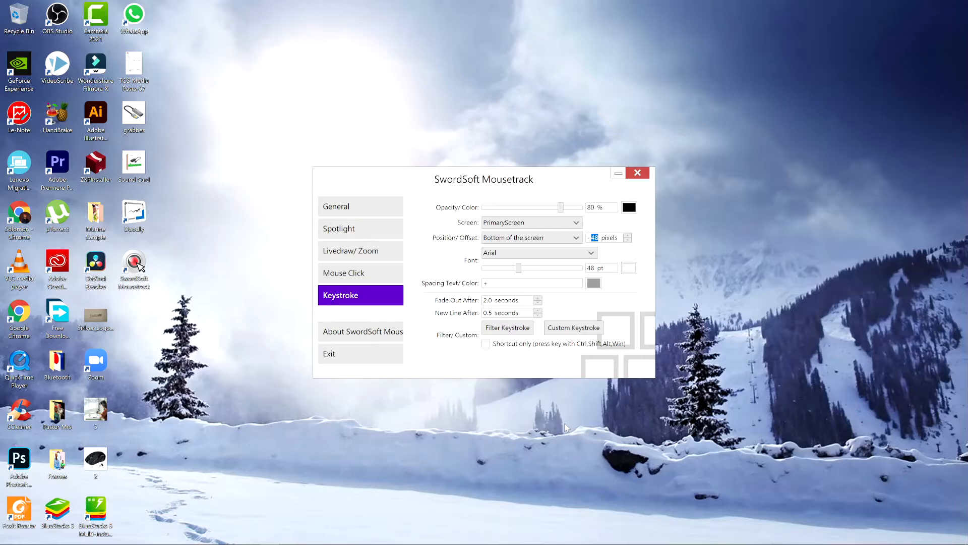
text(35)
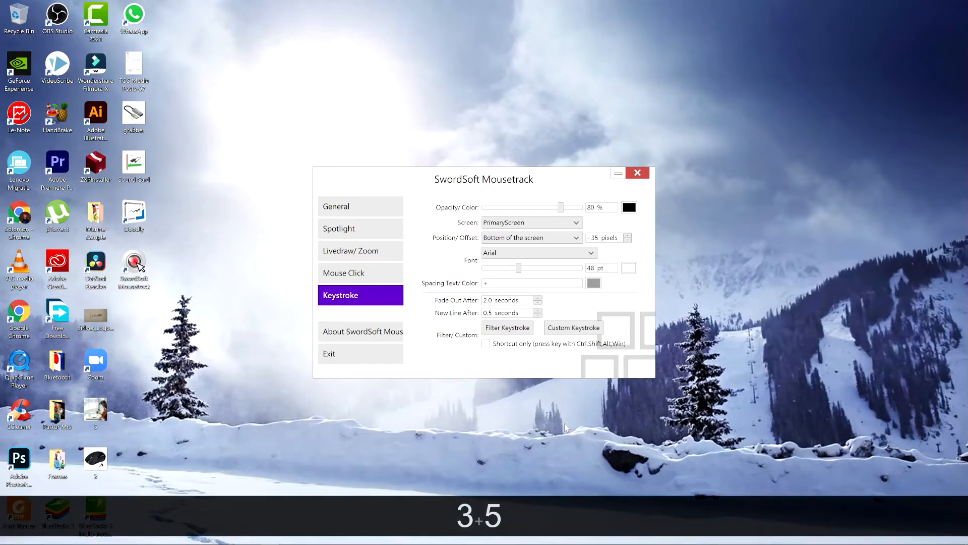
Try the AGRESSIVE font on the keystroke text with the letters V, D, D, F and restore Arial
click(496, 255)
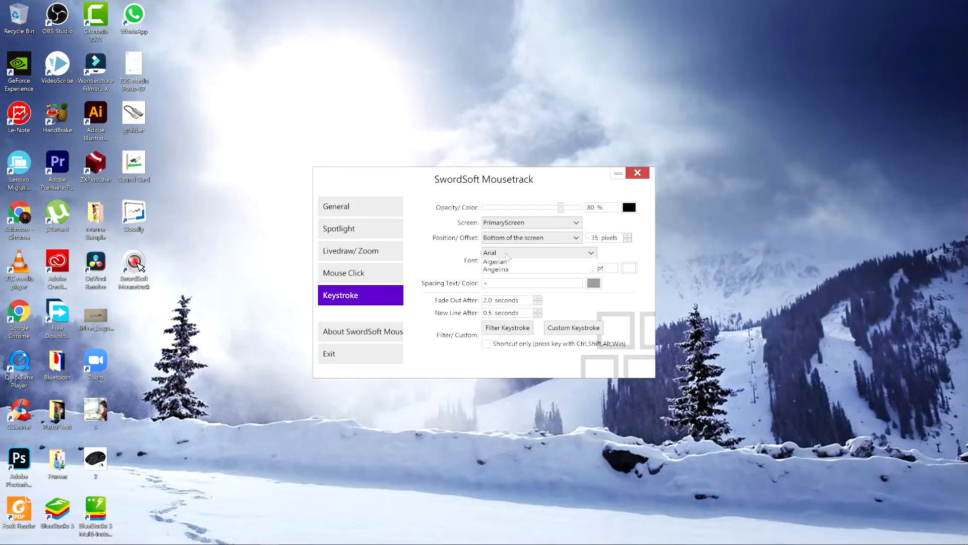
click(499, 285)
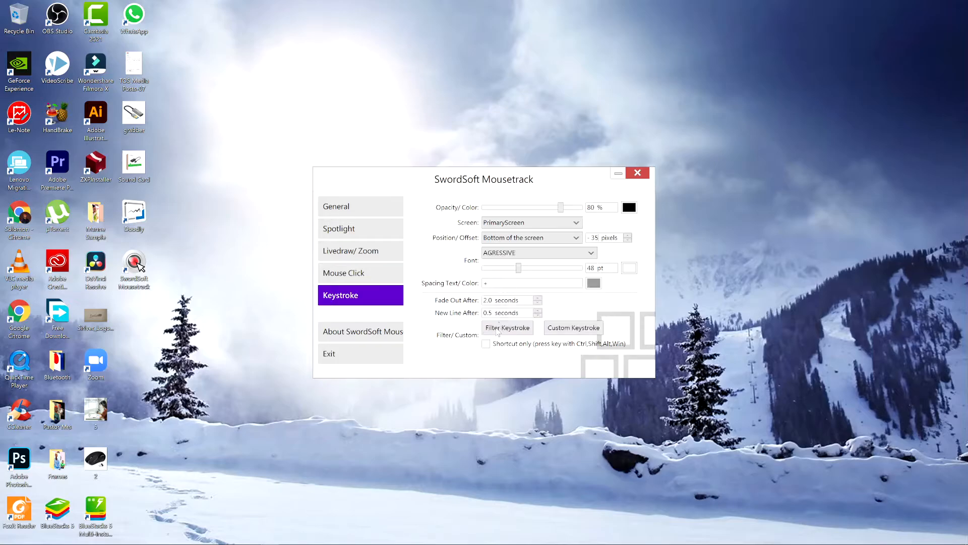
key(d)
key(f)
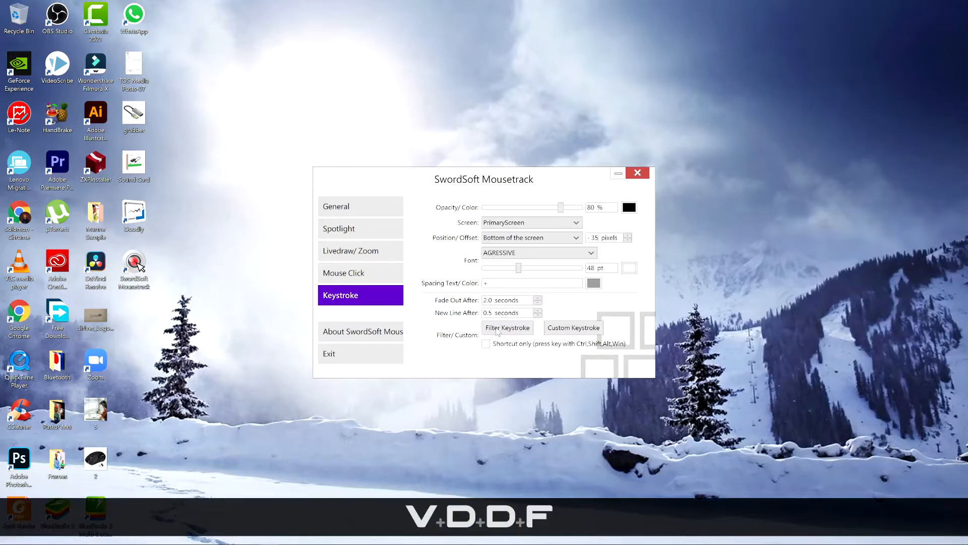
click(504, 257)
click(500, 332)
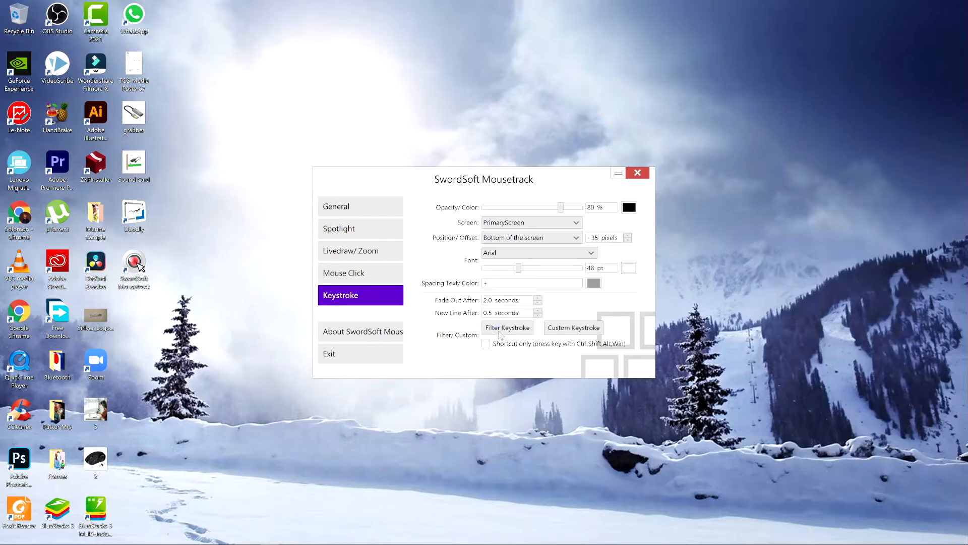
Enlarge the keystroke font to 93 pt and test it with the letters F, S, S, F
drag(519, 268, 557, 271)
key(f)
key(s)
key(s)
key(f)
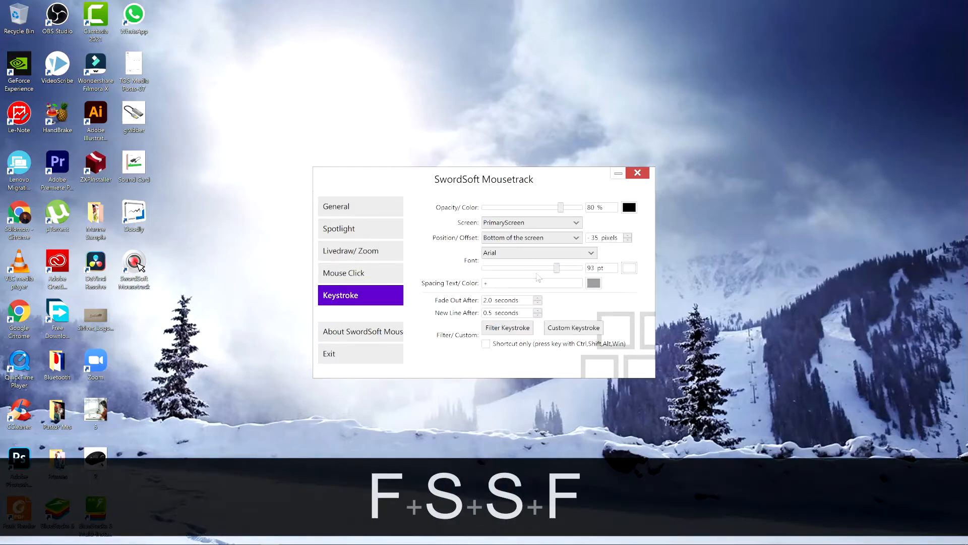
Reduce the keystroke font size and test it with the letters V and D
drag(556, 269, 509, 280)
key(v)
key(d)
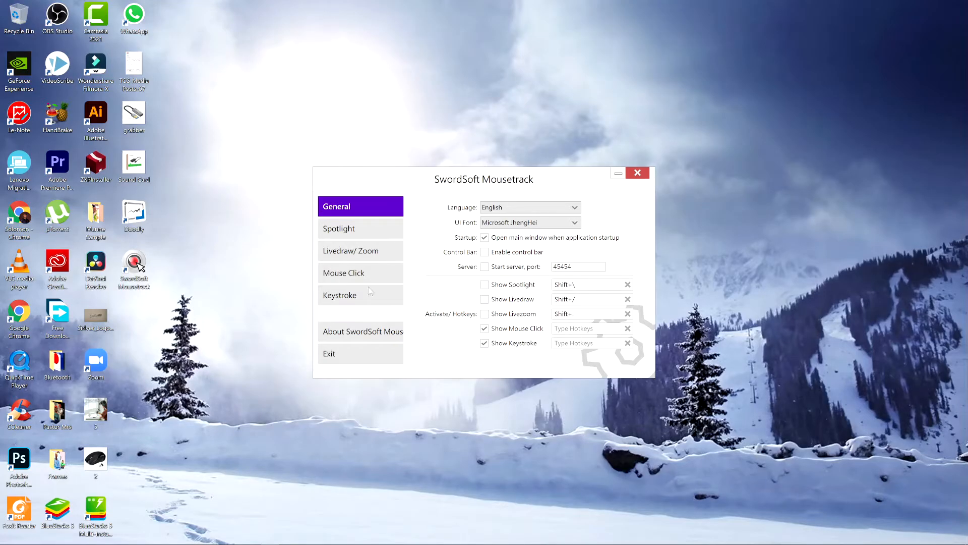
Switch to Photoshop, bring up Mousetrack's General settings to check the feature hotkeys, and minimise the Mousetrack window
mouse_move(166, 543)
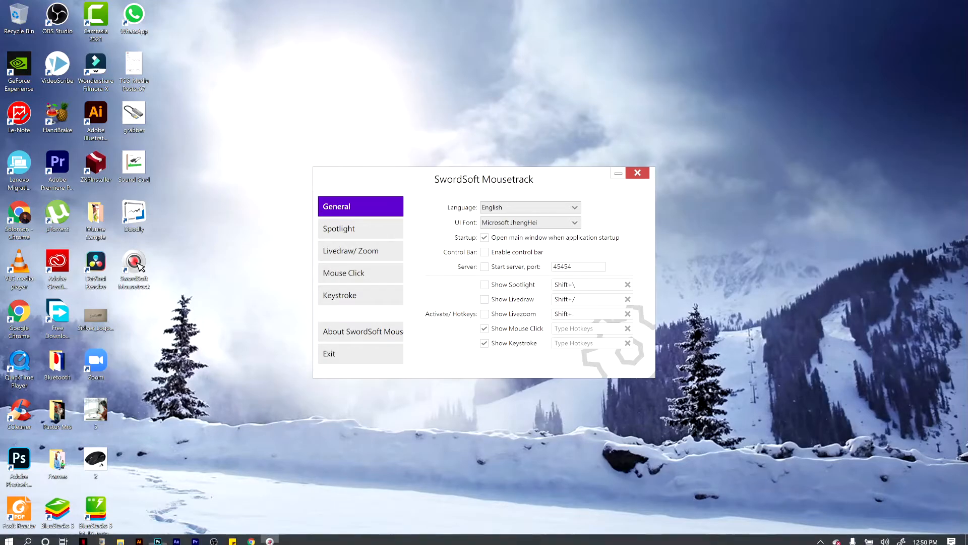
click(157, 537)
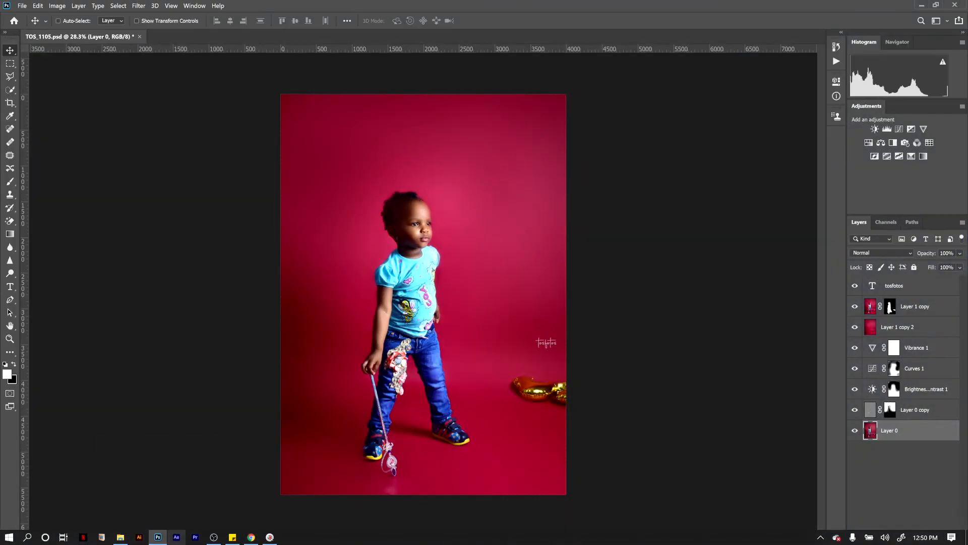
click(270, 538)
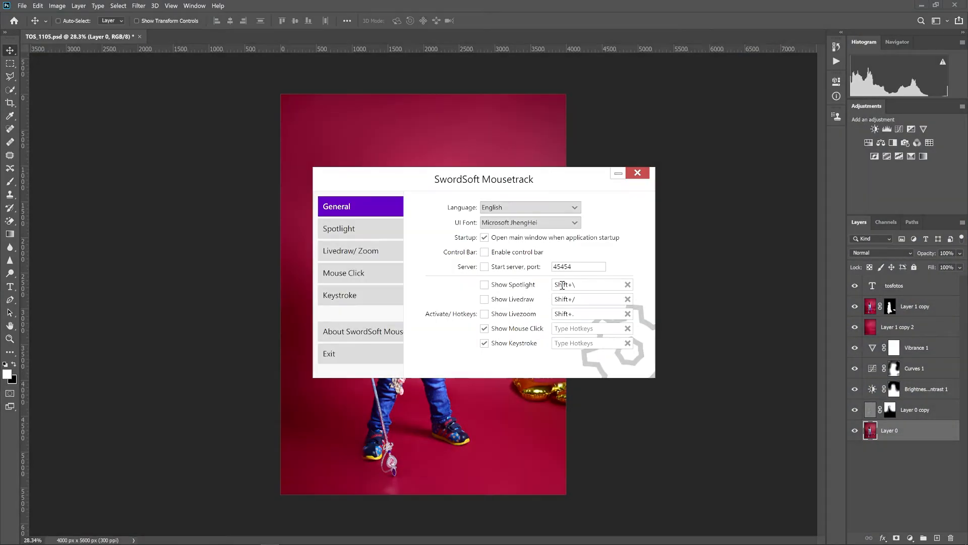
click(619, 173)
Zoom in on the child's photo and demonstrate Mousetrack's spotlight over it, turning the effect on and off again
scroll(321, 183, up, 6)
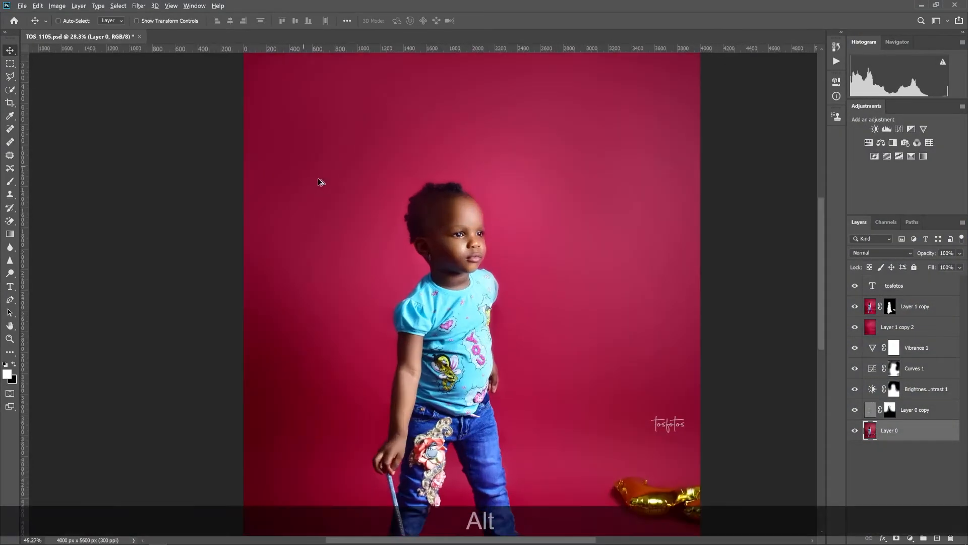
scroll(508, 264, down, 3)
scroll(454, 212, up, 2)
scroll(416, 154, down, 3)
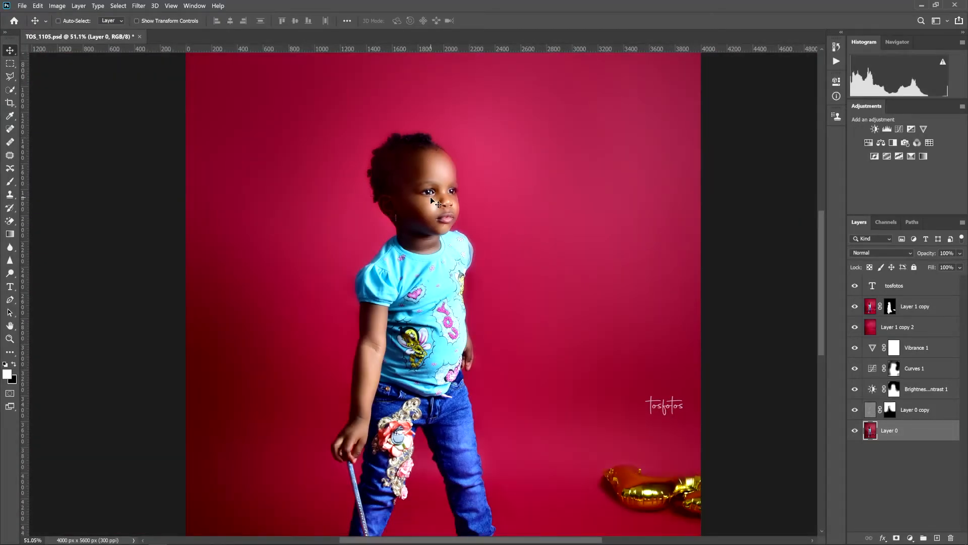
key(shift+backslash)
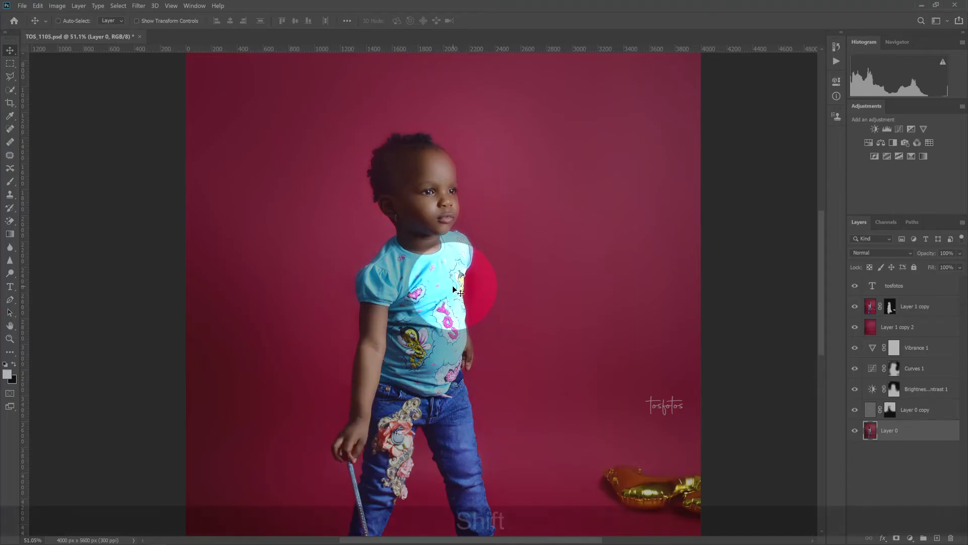
key(shift+backslash)
Select the layers from Layer 0 through Vibrance 1 and open the Vibrance 1 adjustment's properties
scroll(446, 288, down, 2)
scroll(437, 301, down, 1)
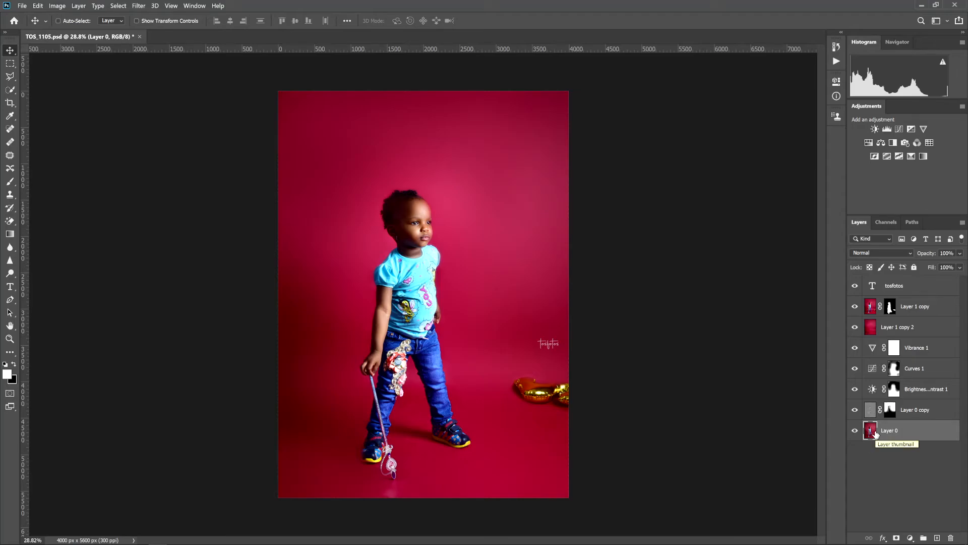
key(shift)
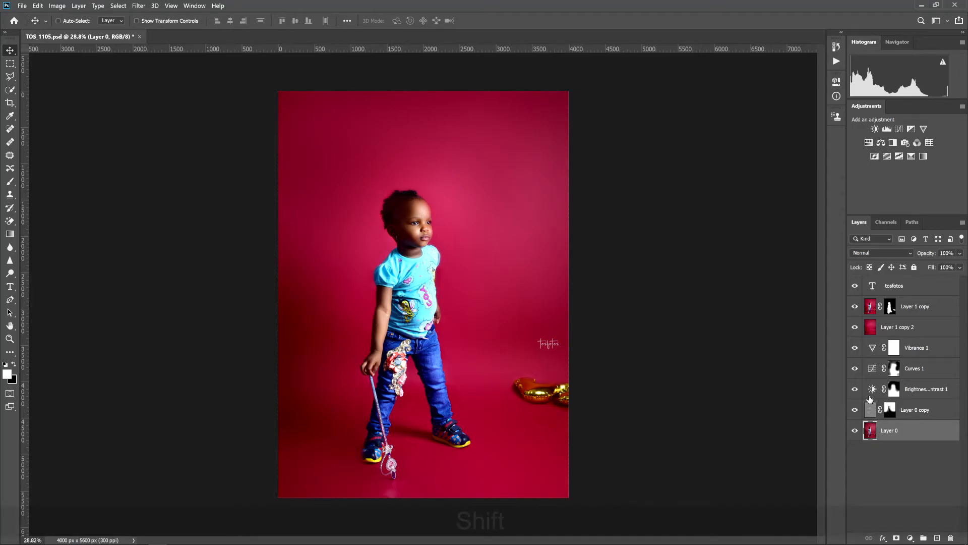
shift+click(872, 347)
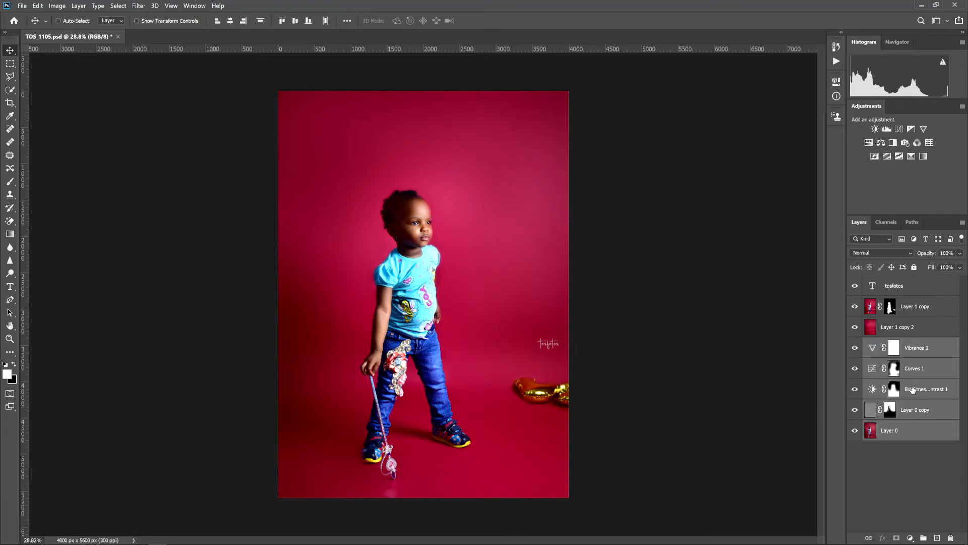
double_click(872, 348)
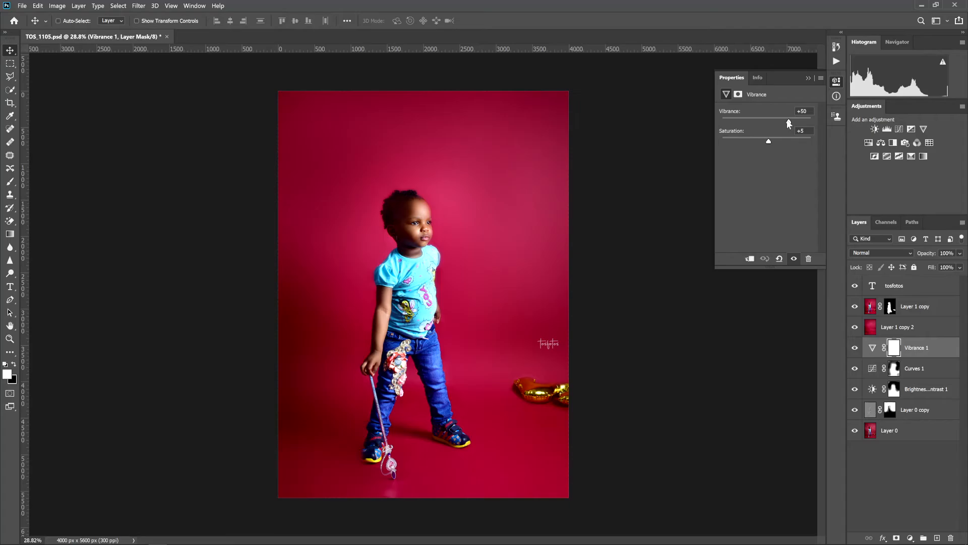
Use Livedraw to circle the Vibrance and Saturation labels and their values in red, and exit Livedraw
key(shift+slash)
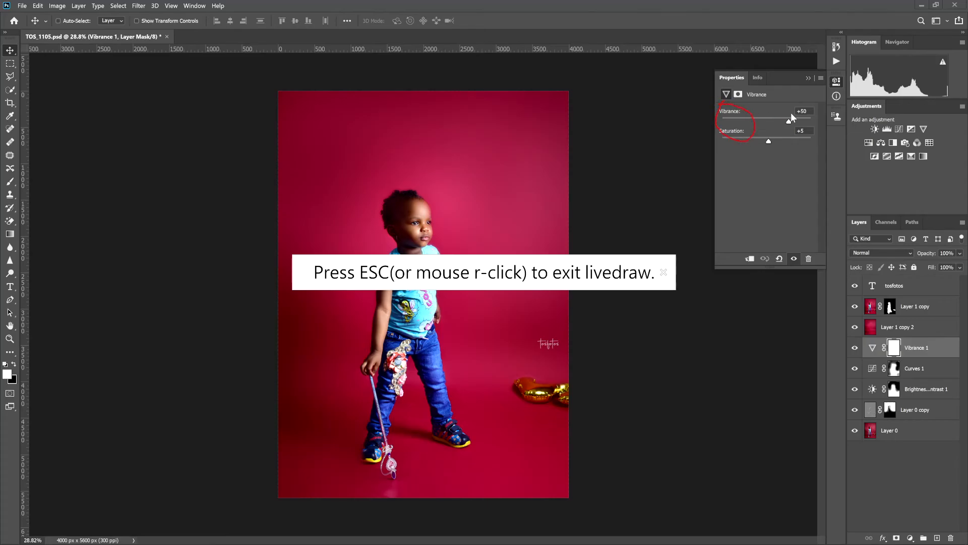
drag(822, 135, 806, 98)
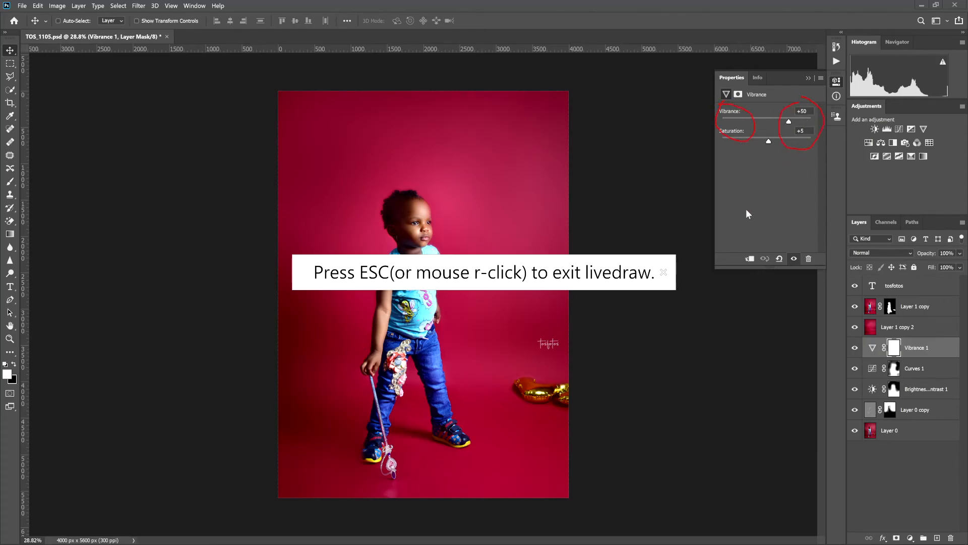
key(Escape)
Magnify the Vibrance and Saturation settings with Livezoom and turn the magnifier off
key(shift+period)
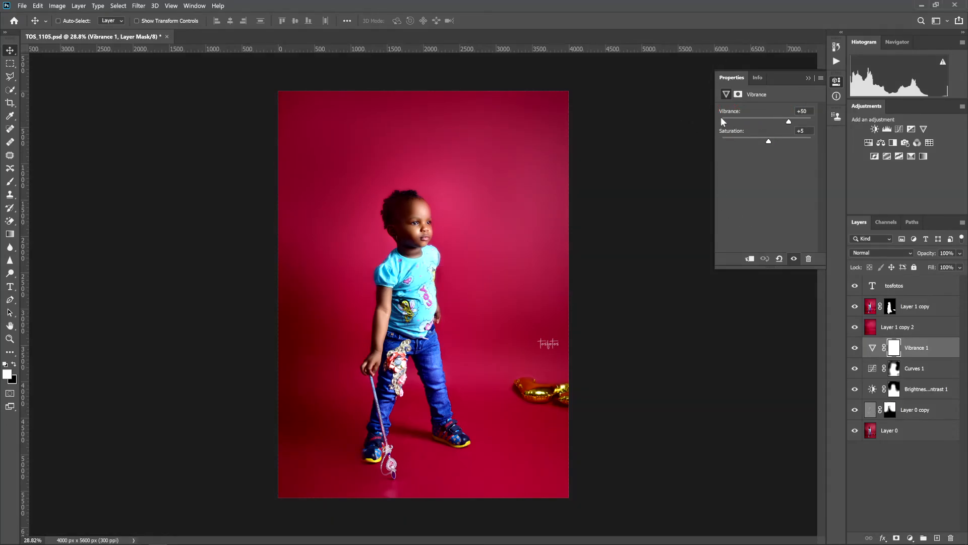
key(shift+period)
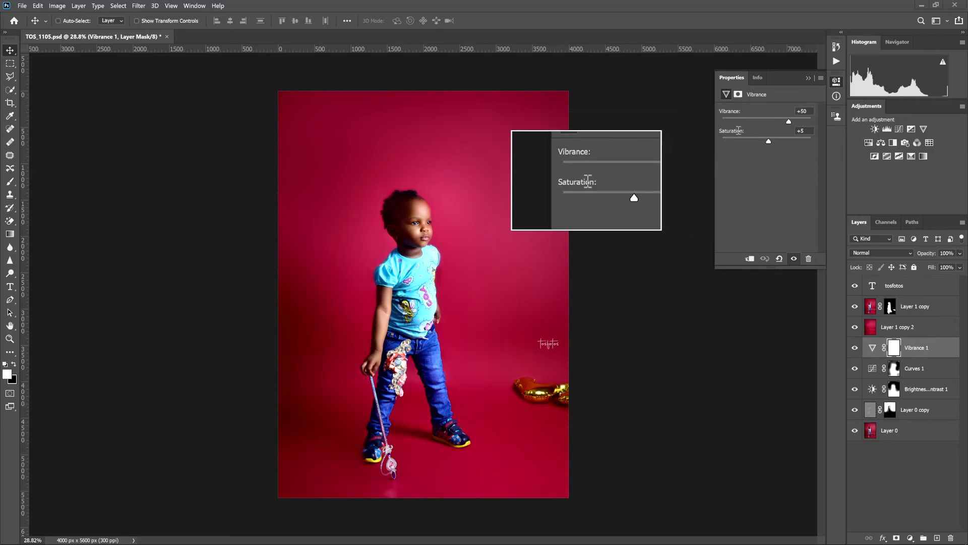
key(shift)
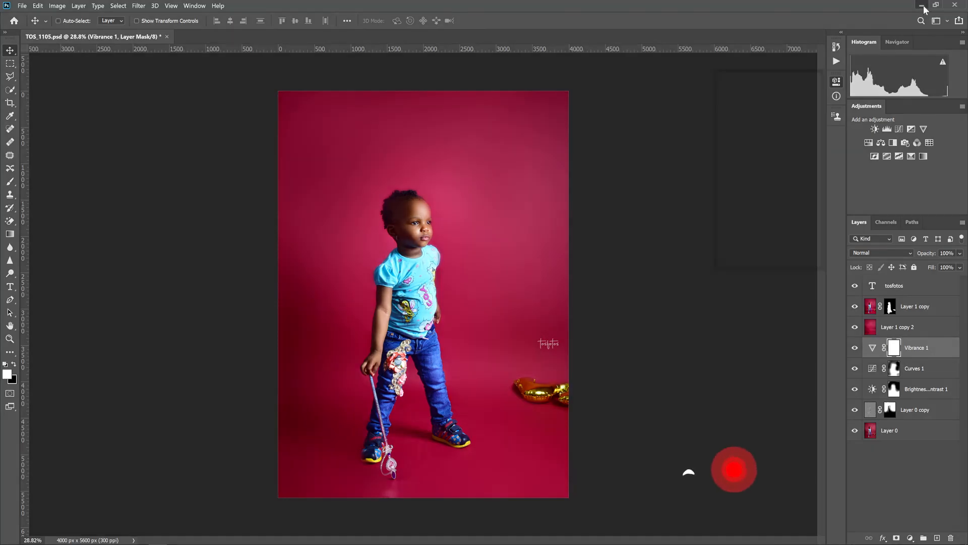
Minimise Photoshop and reopen the SwordSoft Mousetrack settings window from the desktop
click(921, 5)
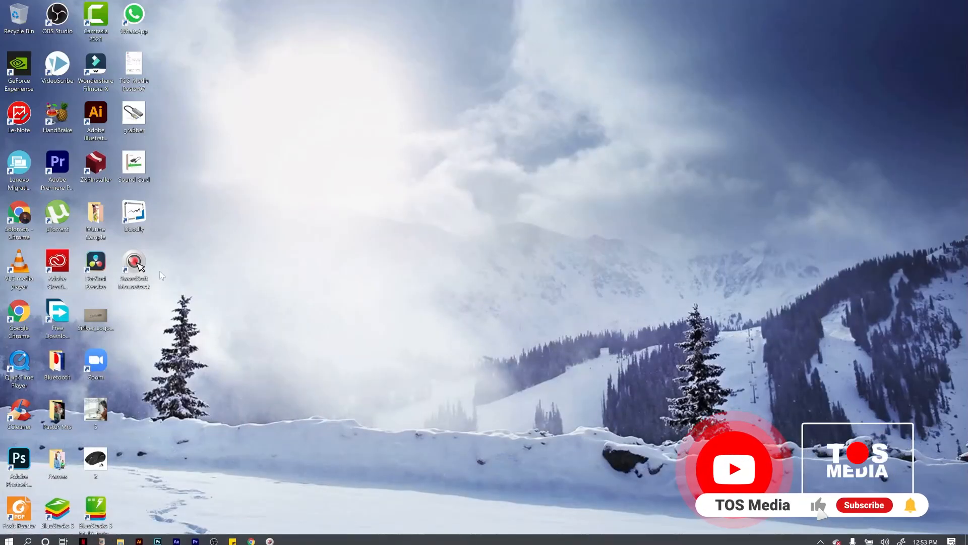
double_click(134, 262)
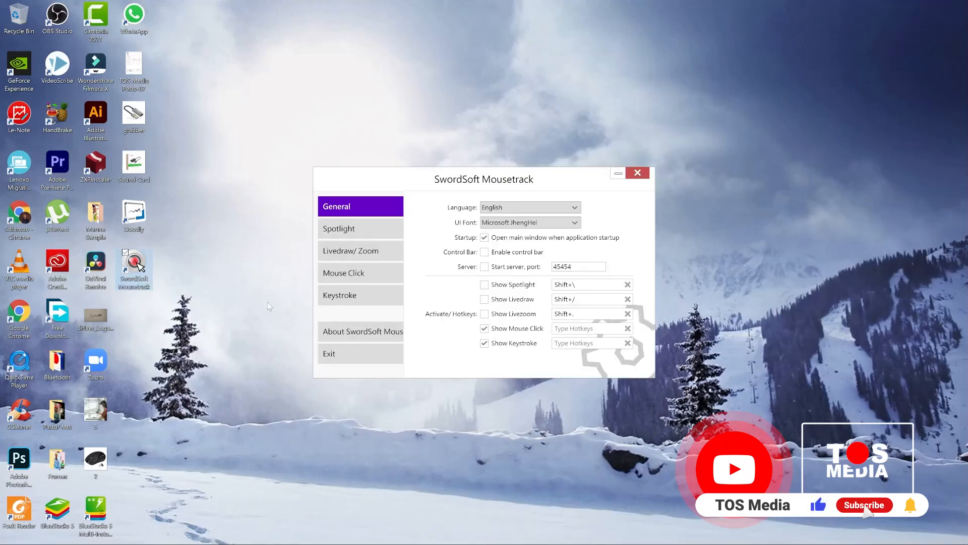